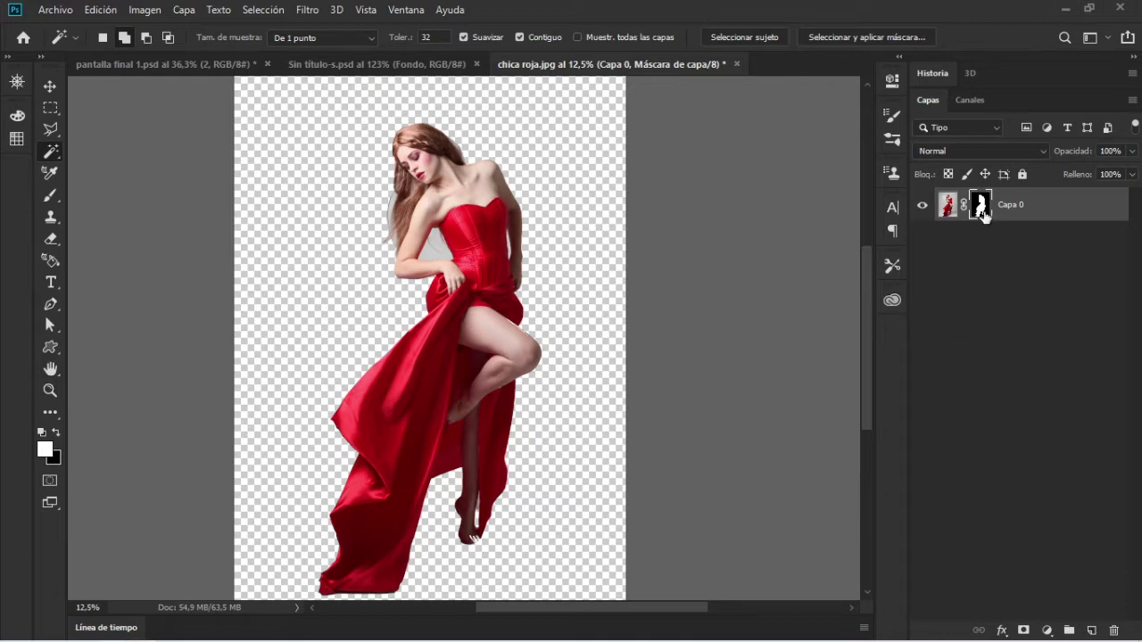
- Flip the layer mask a few times with Ctrl+I, then revert chica roja.jpg to its original photo
{"action": "key", "text": "ctrl+i"}
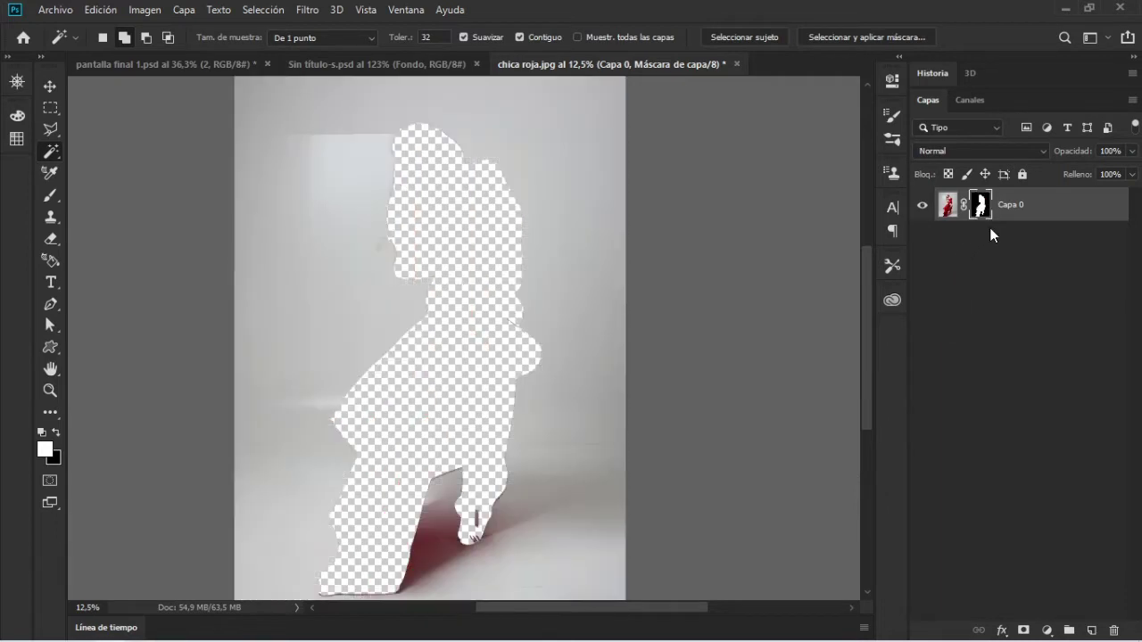
{"action": "key", "text": "ctrl+i"}
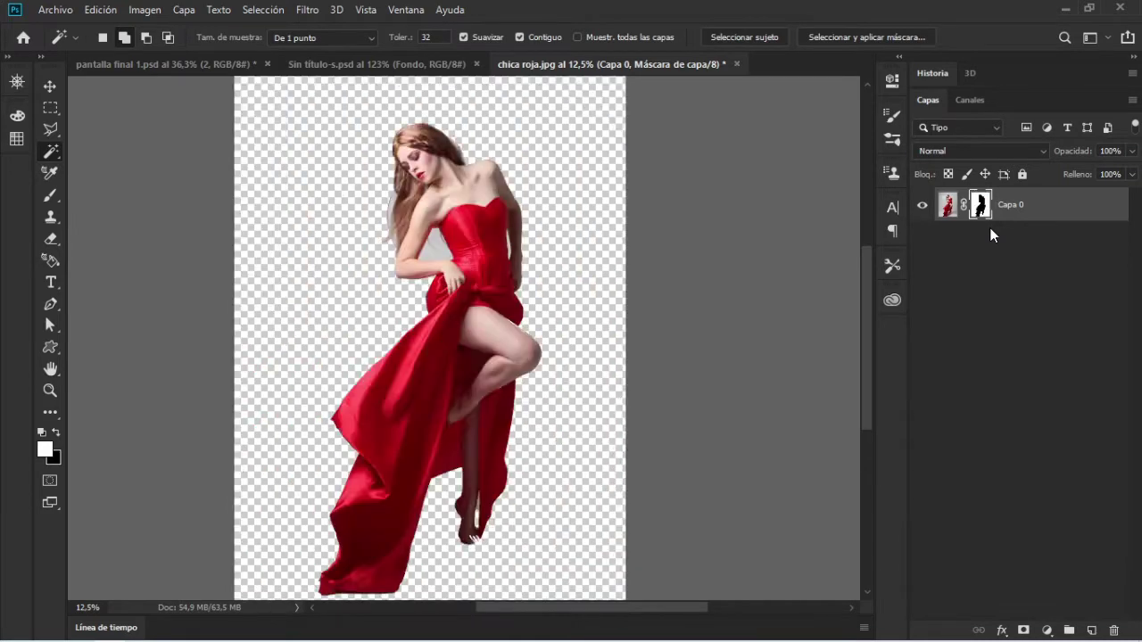
{"action": "key", "text": "ctrl+i"}
{"action": "key", "text": "ctrl+i"}
{"action": "key", "text": "ctrl+i"}
{"action": "key", "text": "ctrl+i"}
{"action": "key", "text": "F12"}
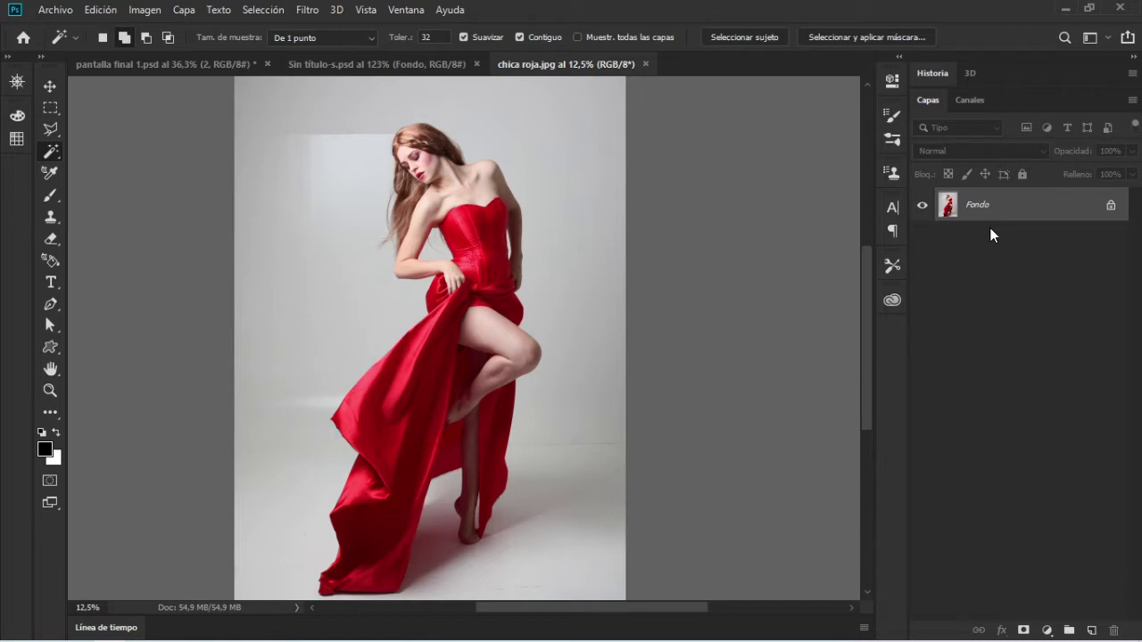
- Briefly redo and revert the cut-out, then unlock Fondo into the editable Capa 0
{"action": "key", "text": "ctrl+z"}
{"action": "key", "text": "F12"}
{"action": "left_click", "coordinate": [1111, 208]}
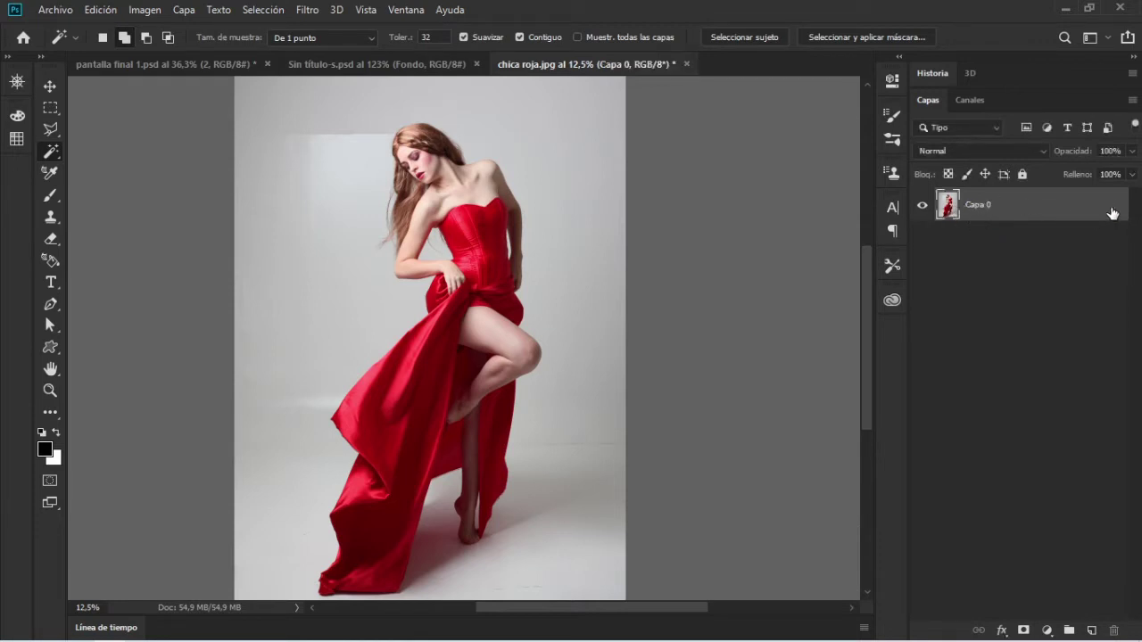
- Switch to the Magic Wand tool and select its Tolerance field, set at 32
{"action": "right_click", "coordinate": [51, 151]}
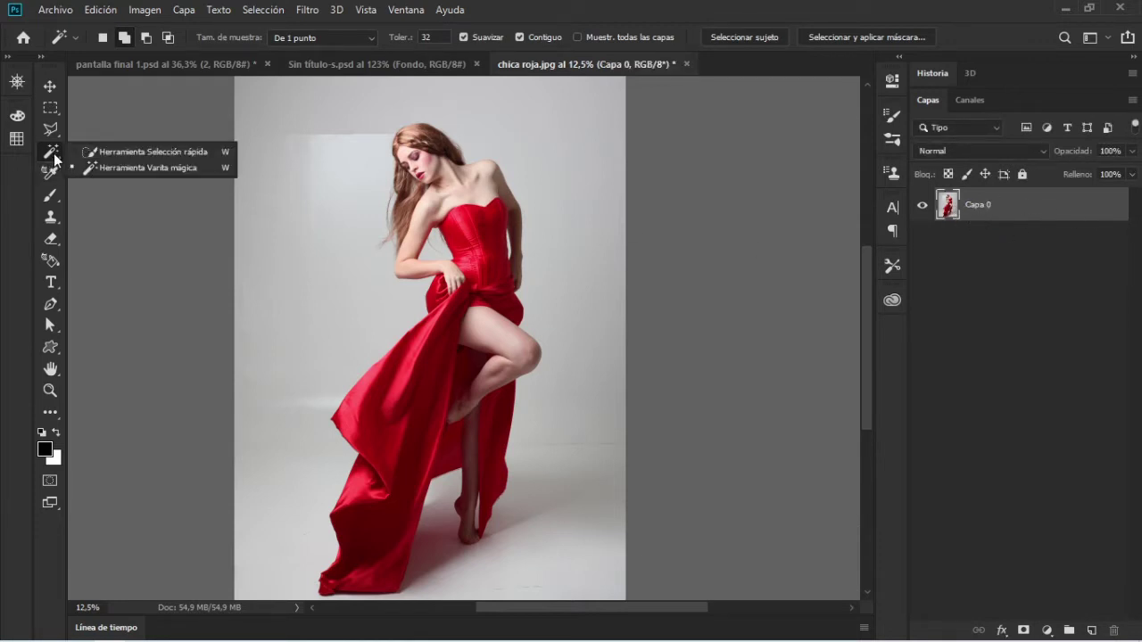
{"action": "left_click", "coordinate": [169, 167]}
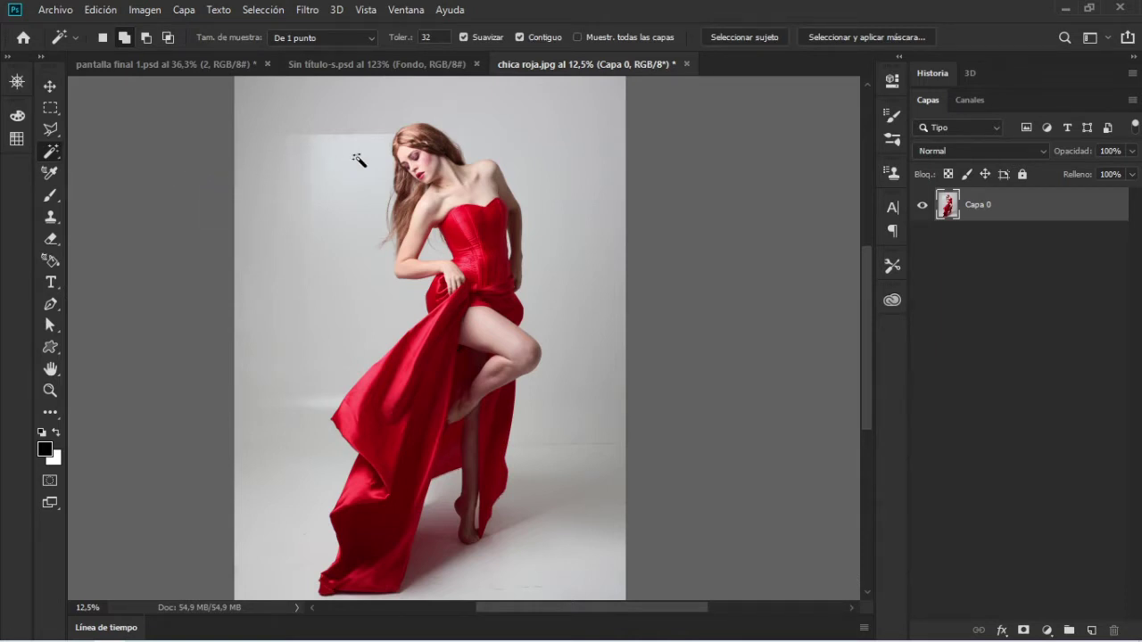
{"action": "left_click", "coordinate": [397, 42]}
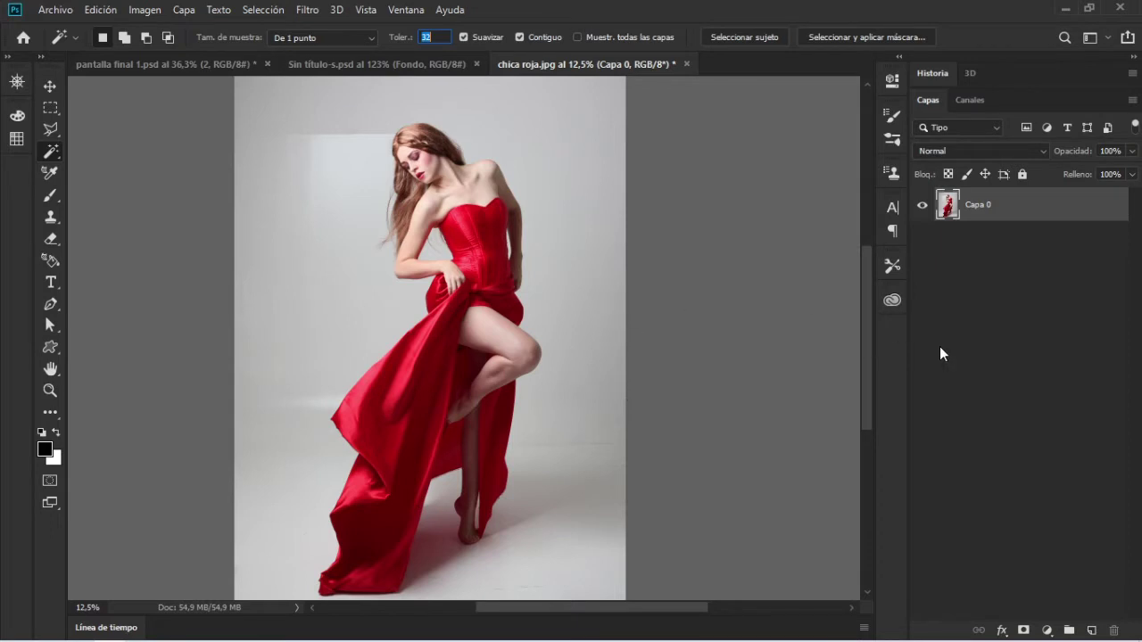
- Add a Brillo/contraste adjustment layer at brightness -62 and contrast 66, then hide it
{"action": "left_click", "coordinate": [940, 348]}
{"action": "left_click", "coordinate": [1044, 632]}
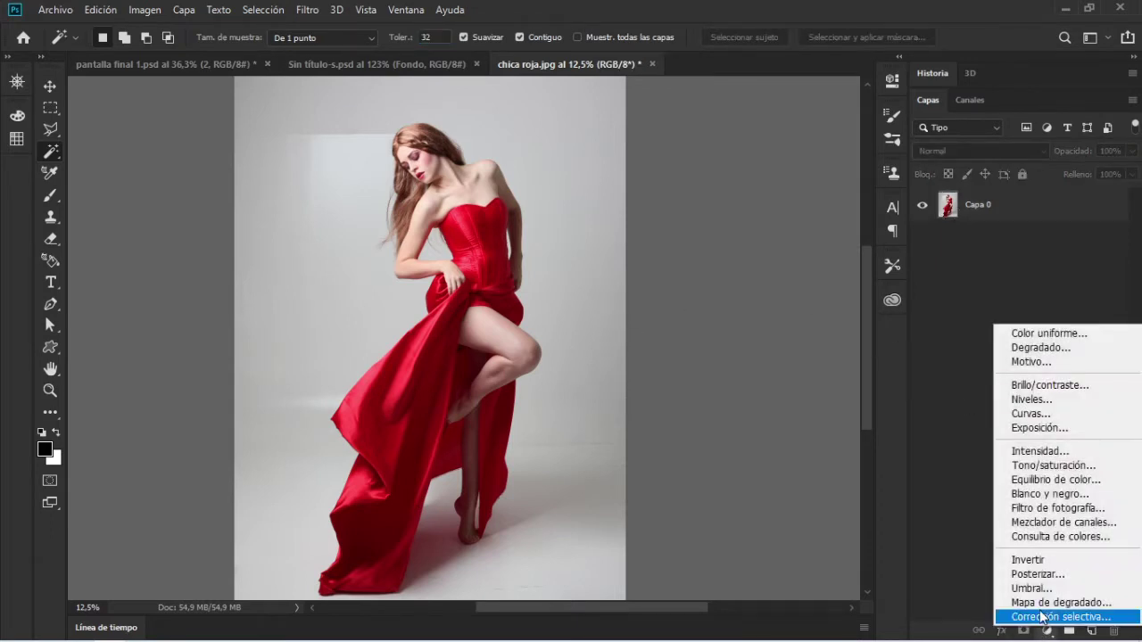
{"action": "left_click", "coordinate": [1053, 385]}
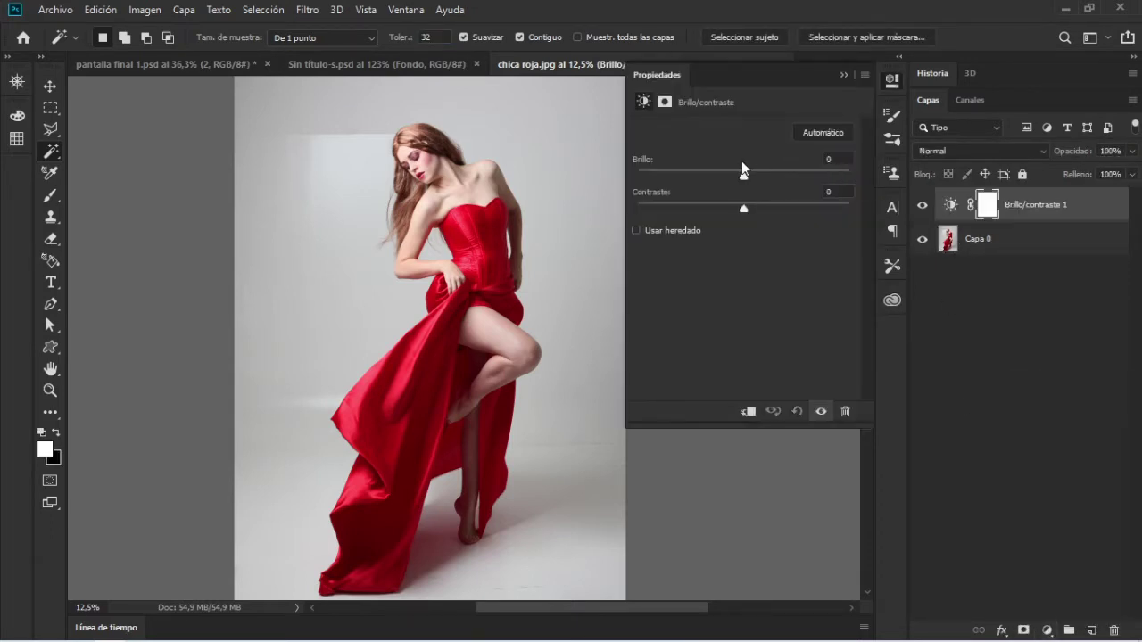
{"action": "left_click_drag", "start_coordinate": [742, 176], "coordinate": [688, 176]}
{"action": "left_click_drag", "start_coordinate": [777, 208], "coordinate": [810, 207]}
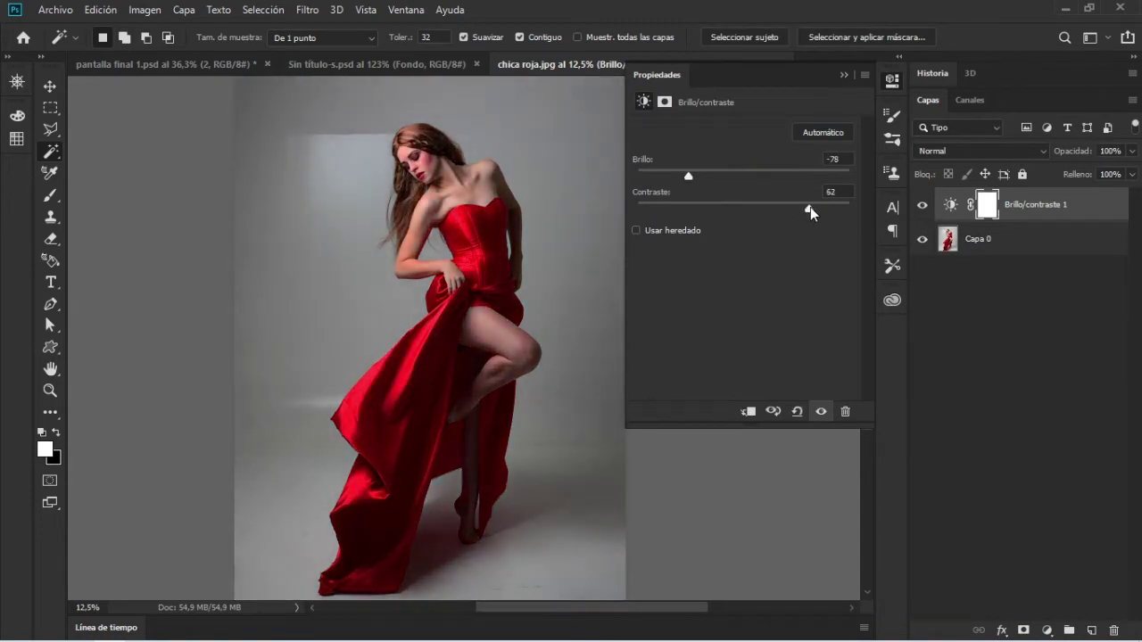
{"action": "left_click_drag", "start_coordinate": [730, 175], "coordinate": [701, 178]}
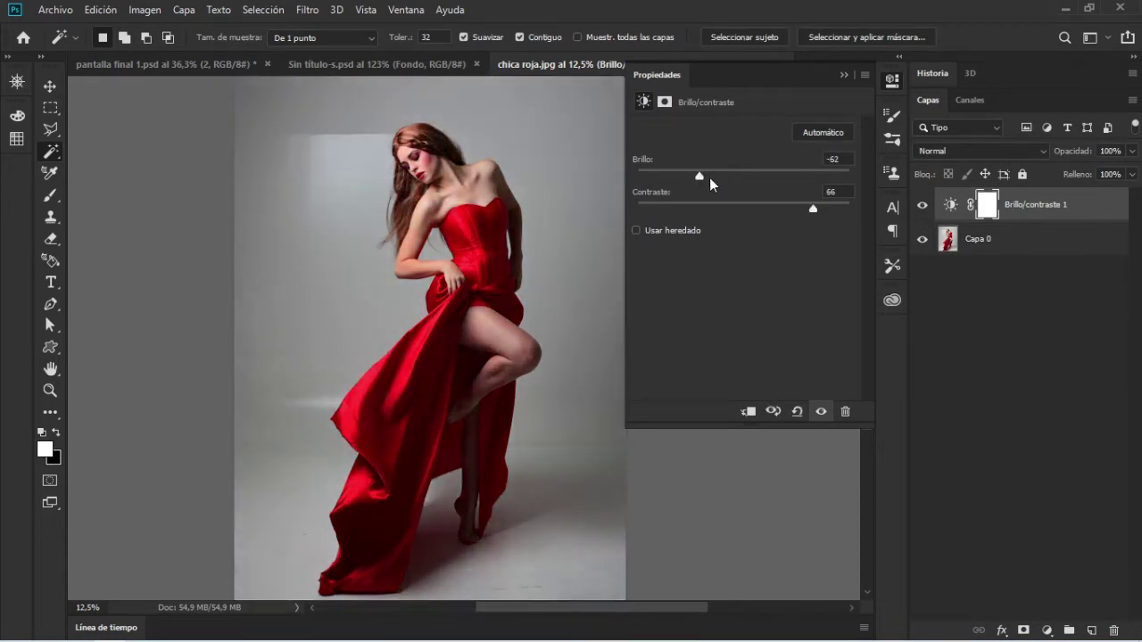
{"action": "left_click", "coordinate": [844, 75]}
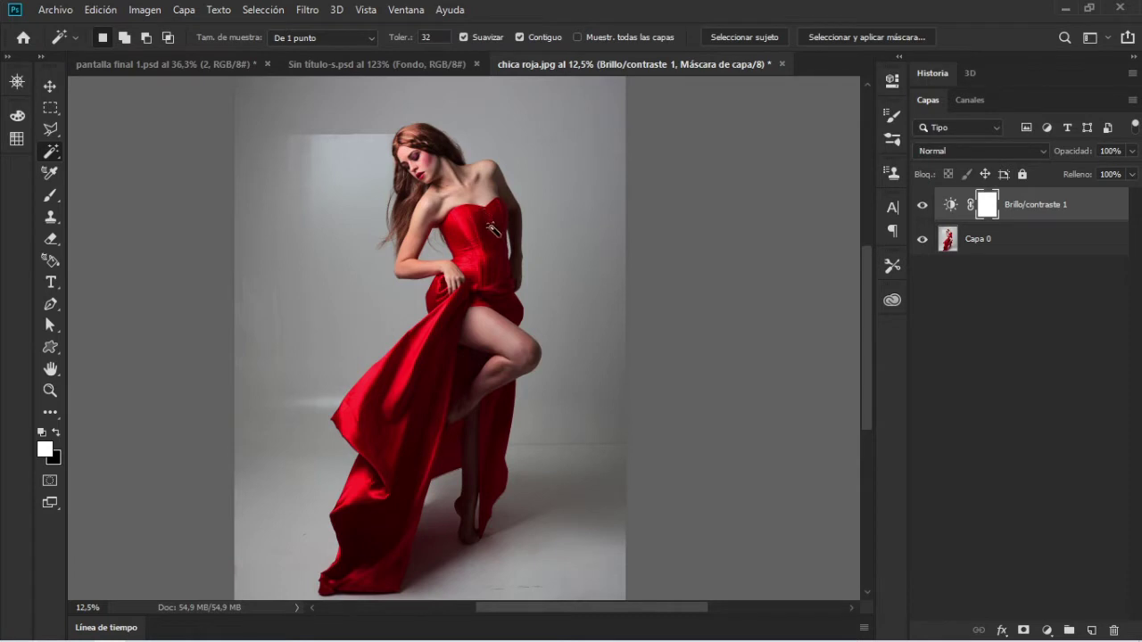
{"action": "left_click", "coordinate": [923, 204]}
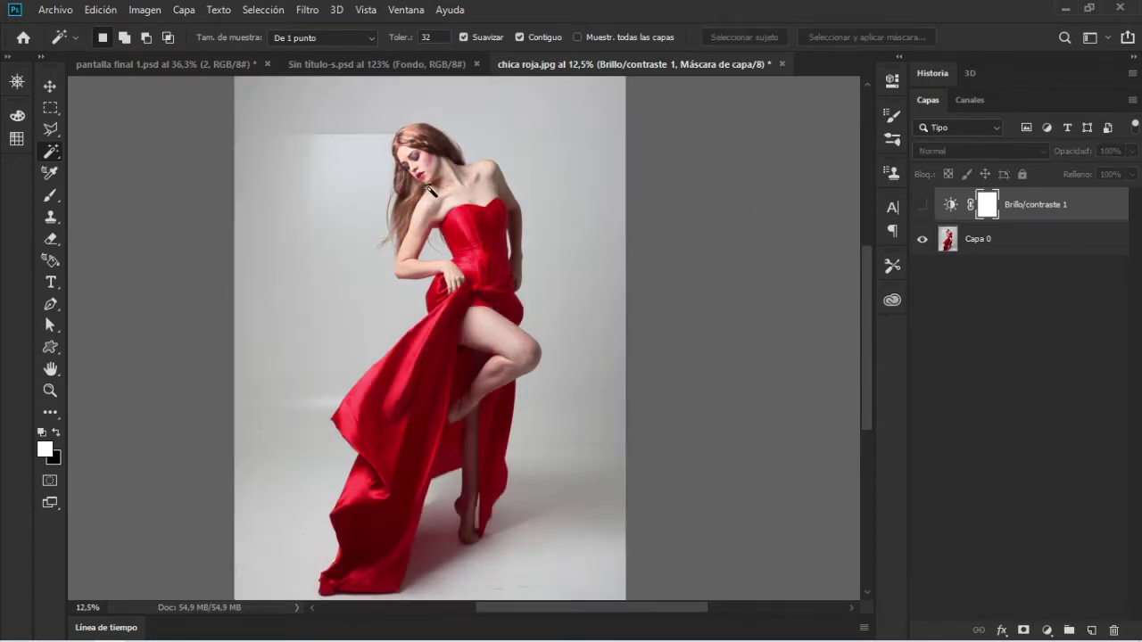
- Try a Magic Wand pick on the background, clear it, and show the adjustment layer again
{"action": "left_click", "coordinate": [329, 259]}
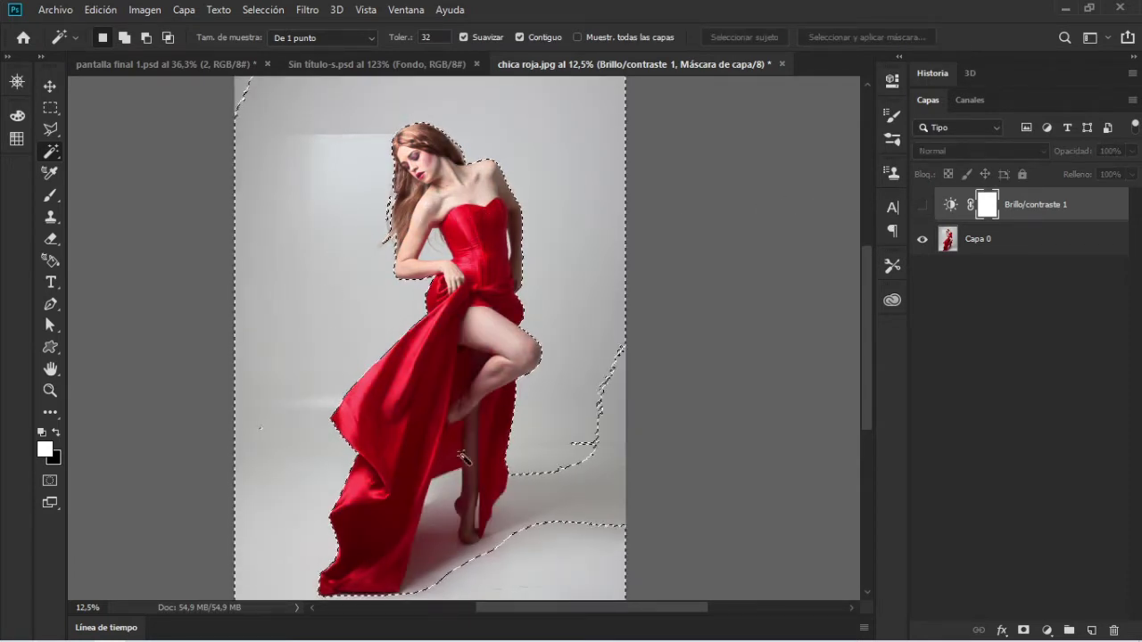
{"action": "left_click", "coordinate": [443, 551]}
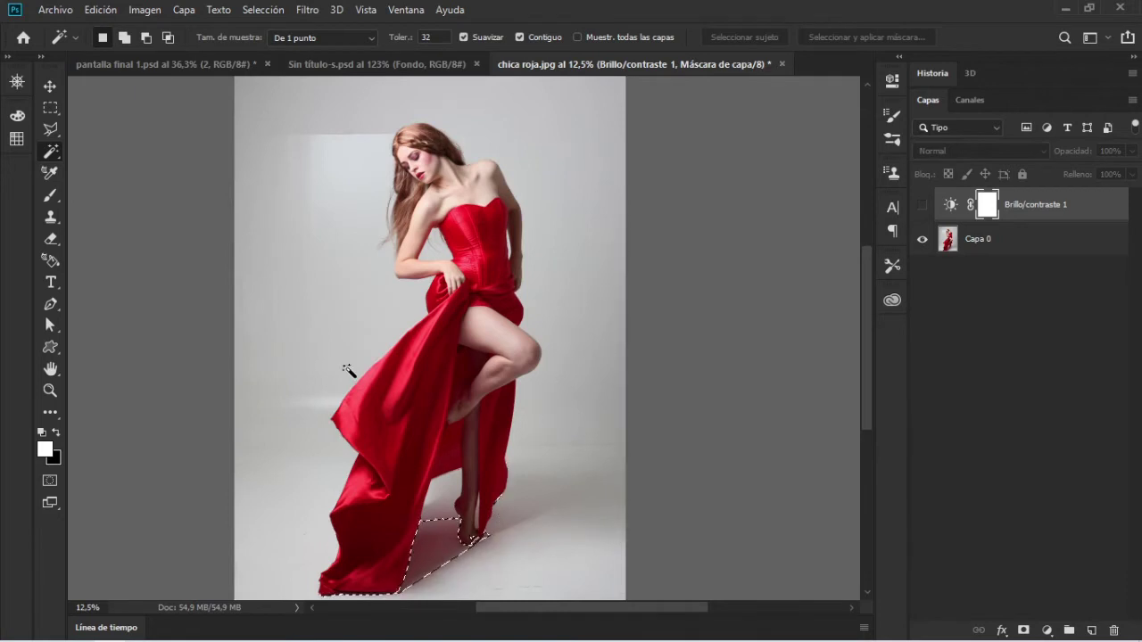
{"action": "left_click", "coordinate": [318, 257]}
{"action": "left_click", "coordinate": [854, 270]}
{"action": "left_click", "coordinate": [924, 204]}
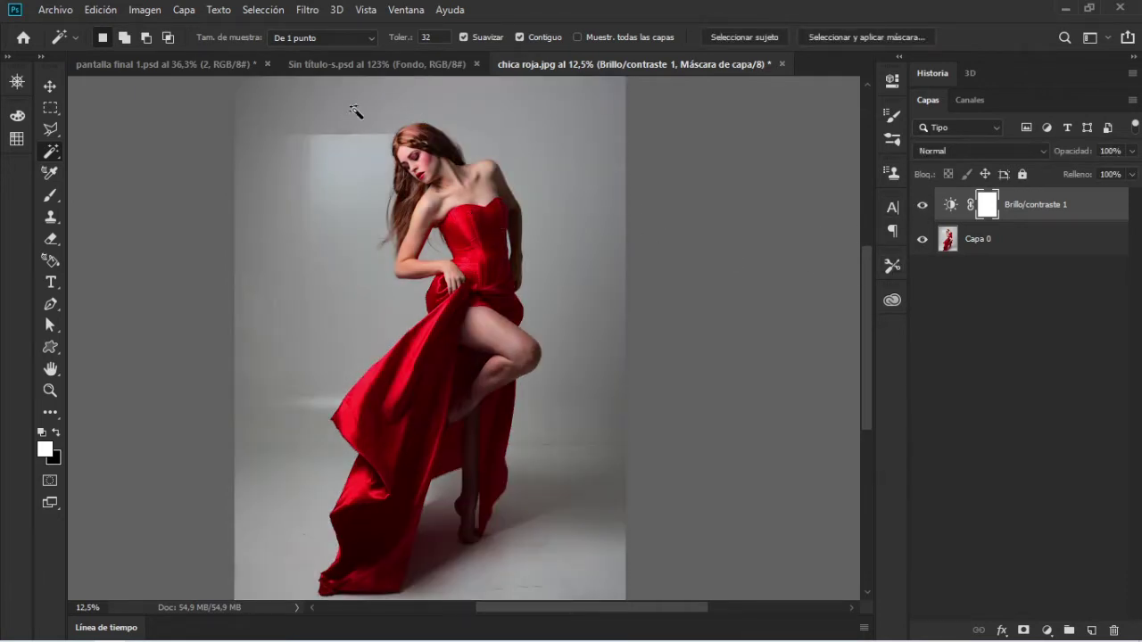
- In add-to-selection mode, select the grey background on both sides and the floor below
{"action": "left_click", "coordinate": [124, 37]}
{"action": "left_click", "coordinate": [331, 160]}
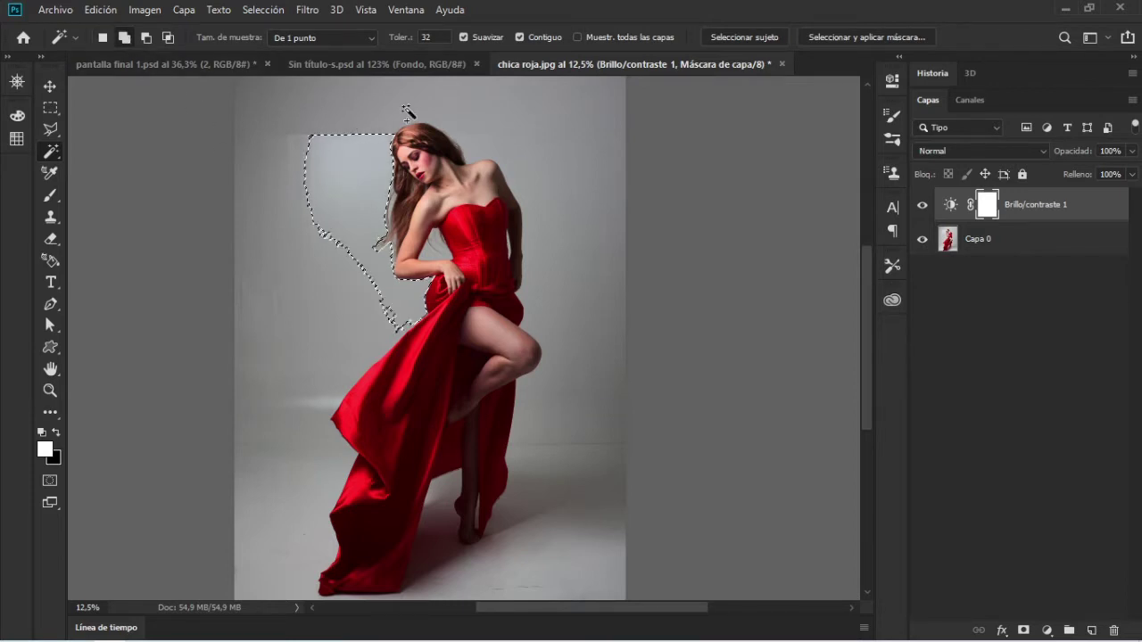
{"action": "left_click", "coordinate": [254, 201]}
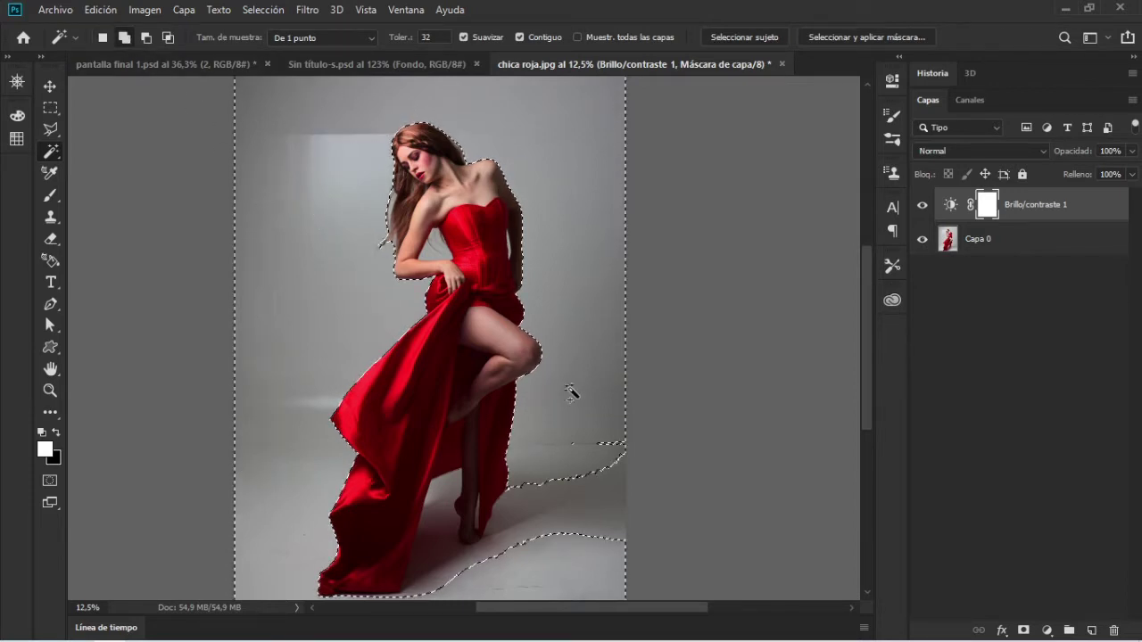
{"action": "left_click", "coordinate": [576, 500]}
{"action": "scroll", "coordinate": [556, 526], "scroll_direction": "down", "scroll_amount": 1}
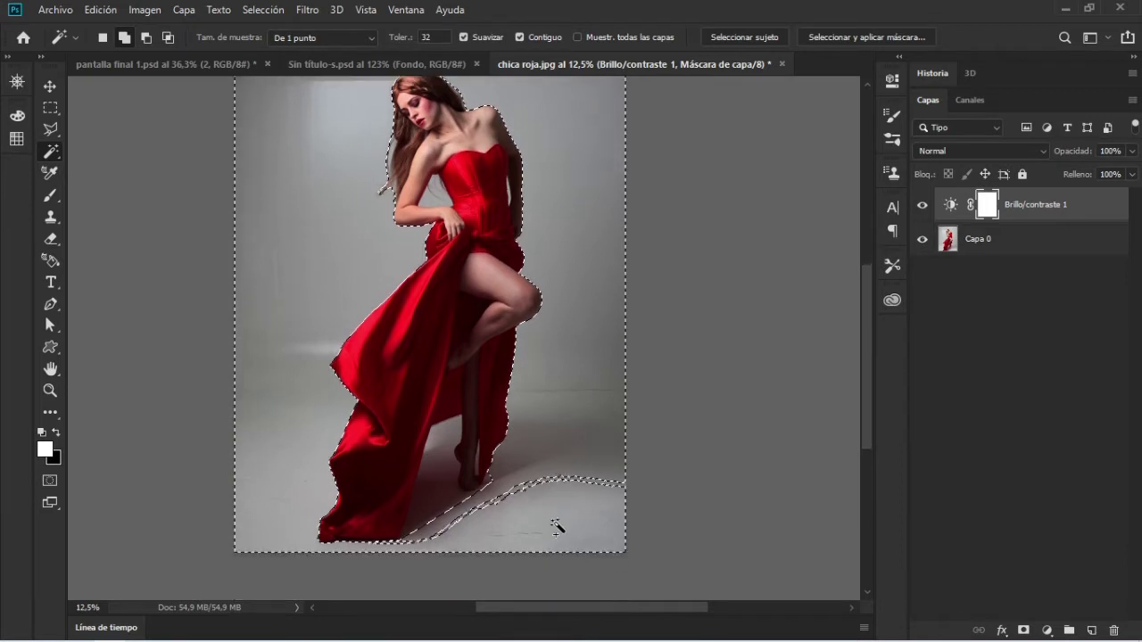
- Add the floor shadows and light patches between dress, leg and shoe to the selection
{"action": "left_click", "coordinate": [485, 526]}
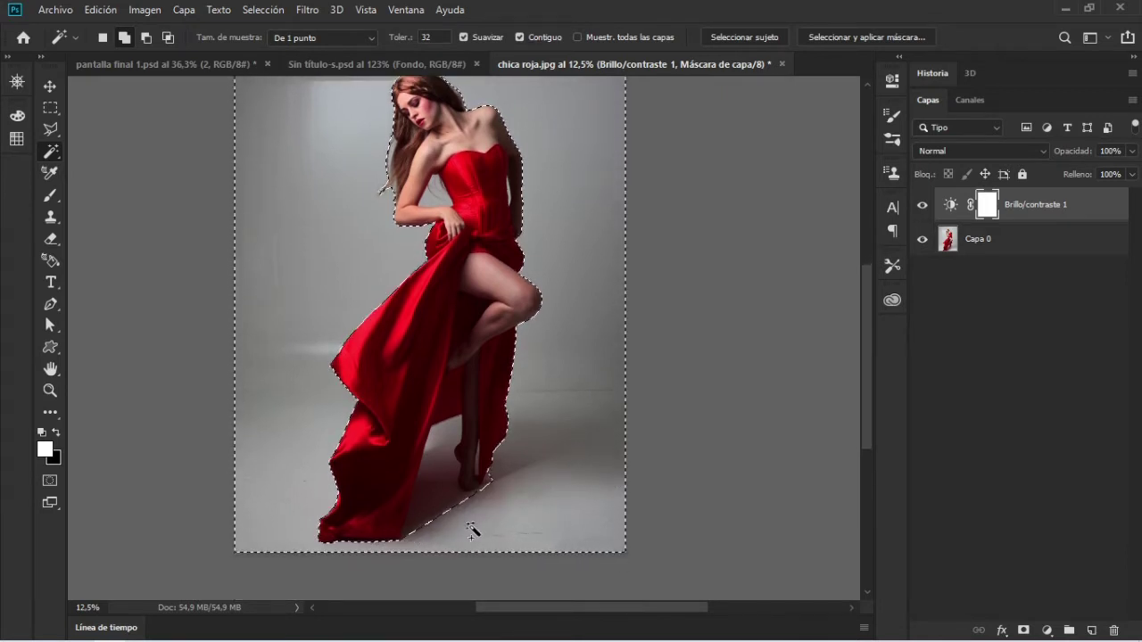
{"action": "left_click", "coordinate": [451, 504]}
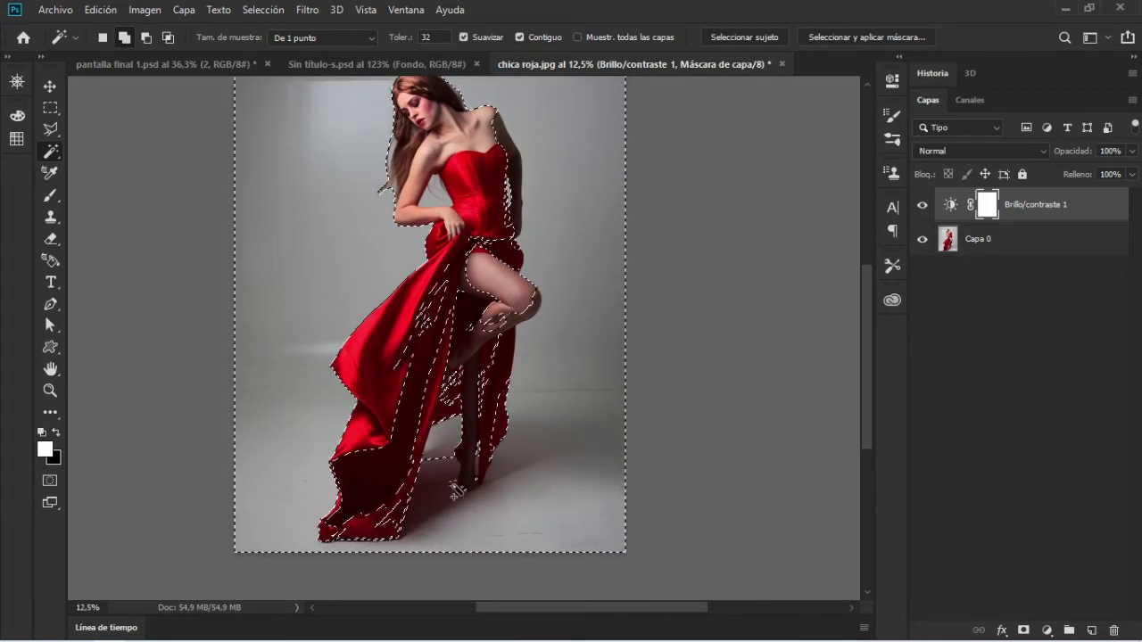
{"action": "left_click", "coordinate": [500, 487]}
{"action": "scroll", "coordinate": [420, 506], "scroll_direction": "up", "scroll_amount": 3}
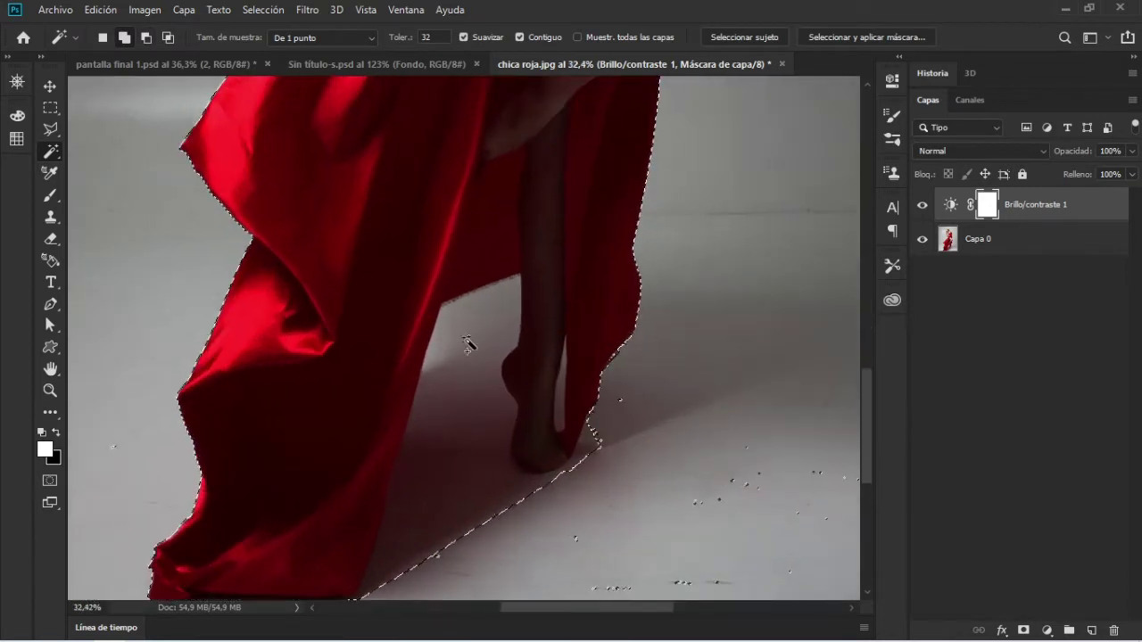
{"action": "left_click", "coordinate": [465, 342]}
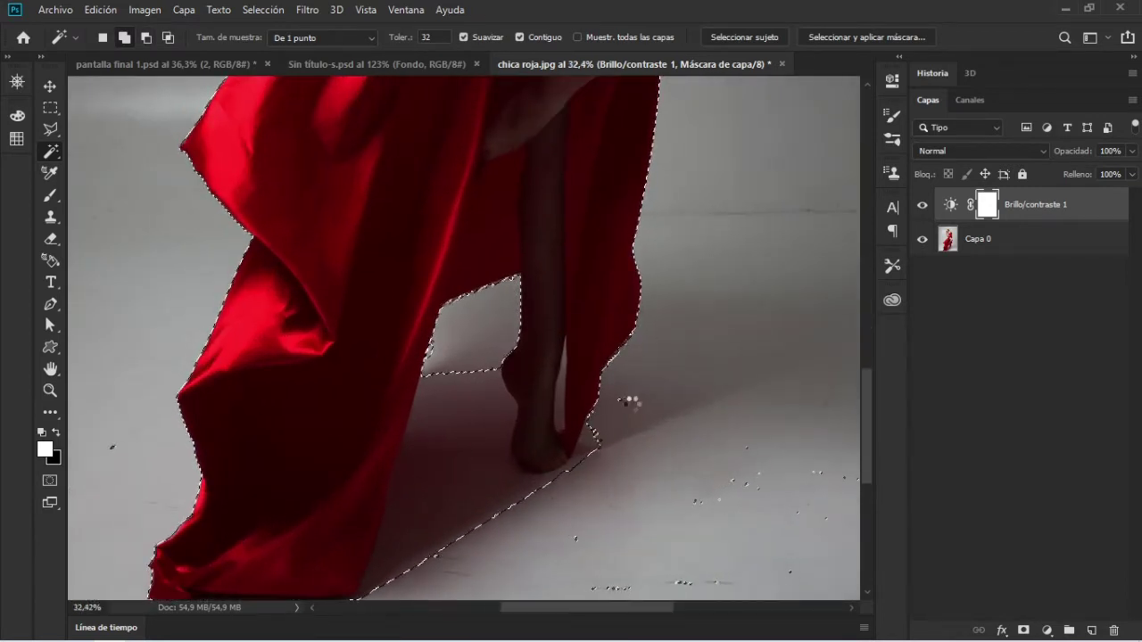
{"action": "left_click", "coordinate": [630, 402]}
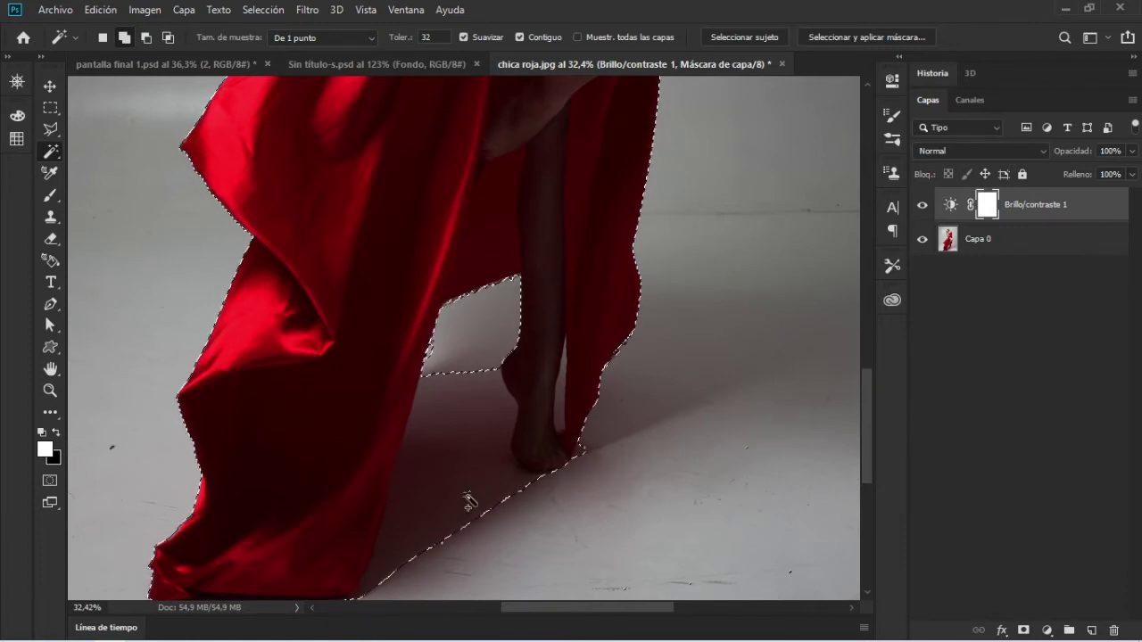
{"action": "left_click", "coordinate": [455, 408], "text": "shift"}
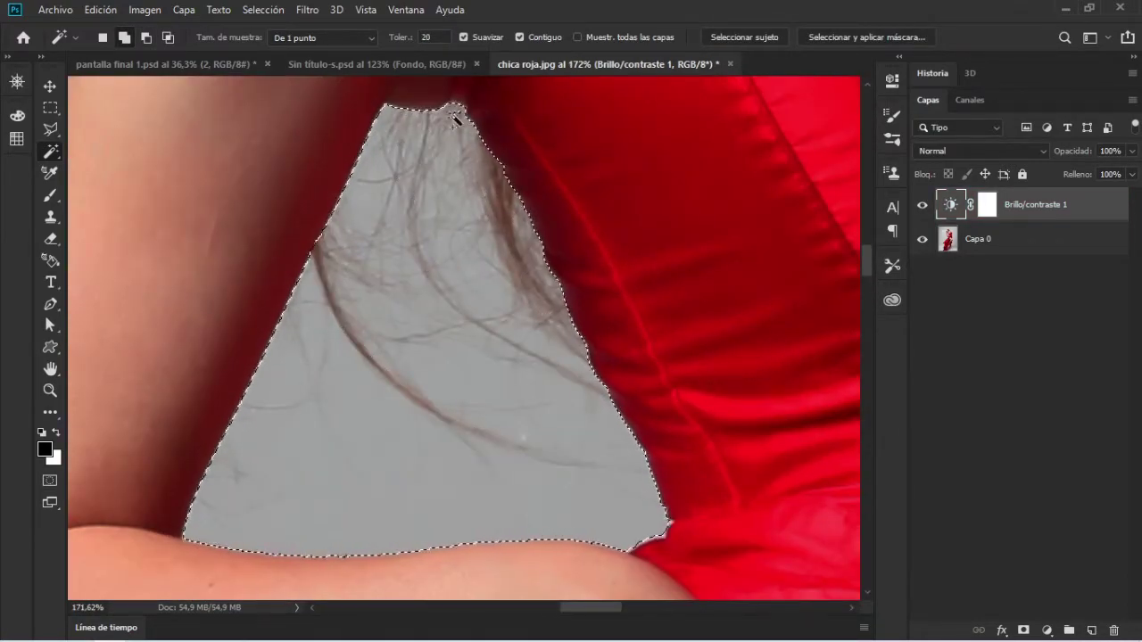
{"action": "scroll", "coordinate": [455, 121], "scroll_direction": "up", "scroll_amount": 5}
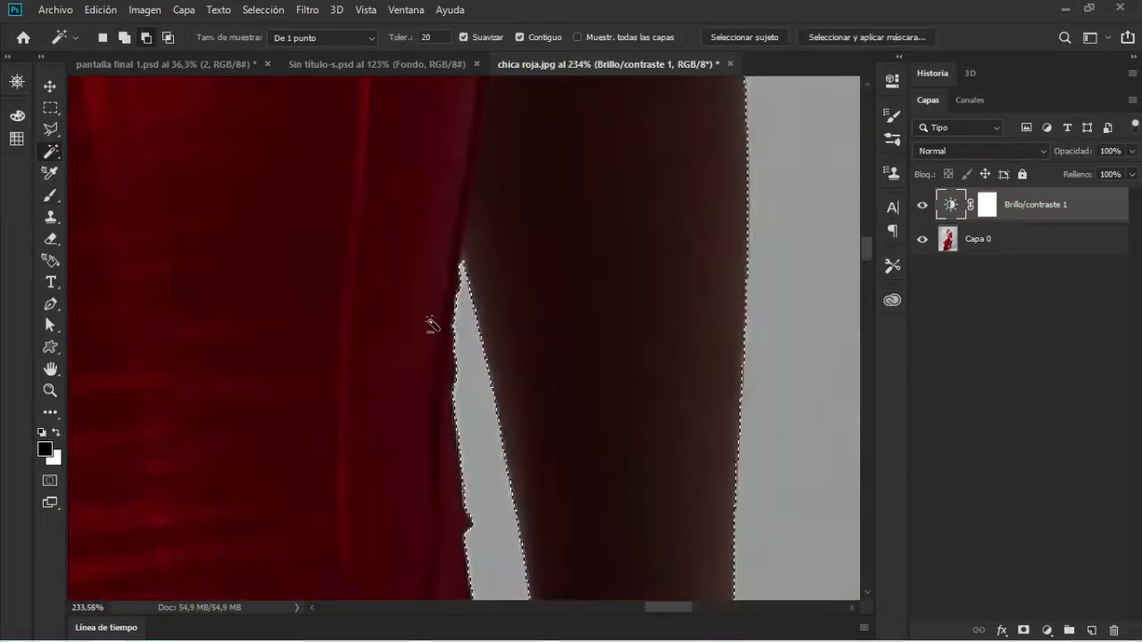
{"action": "key", "text": "ctrl+0"}
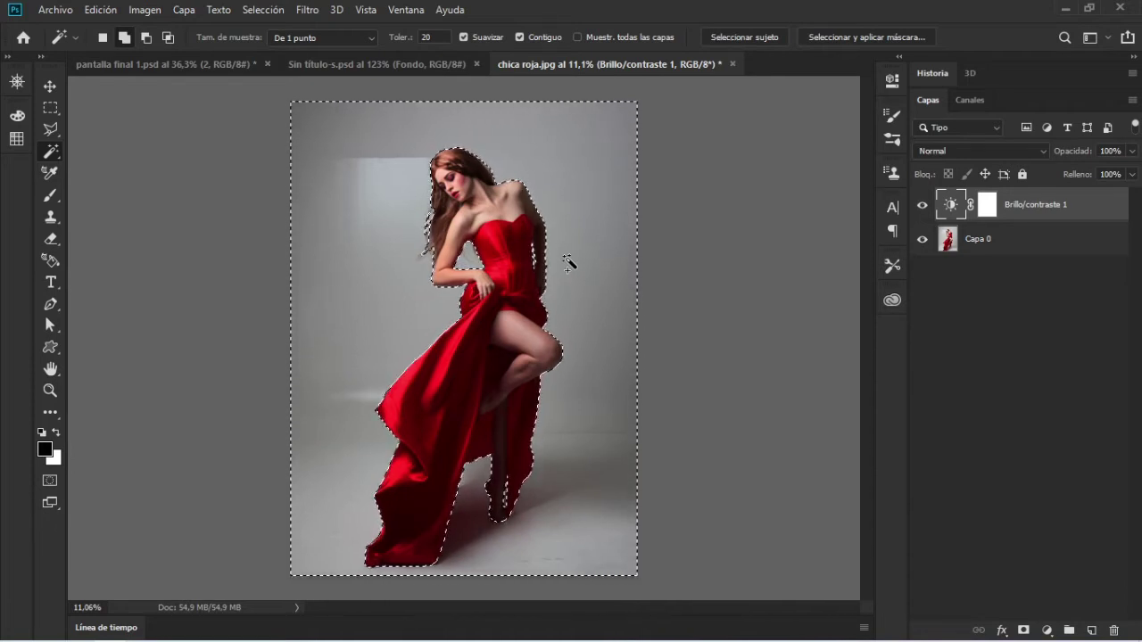
{"action": "key", "text": "q"}
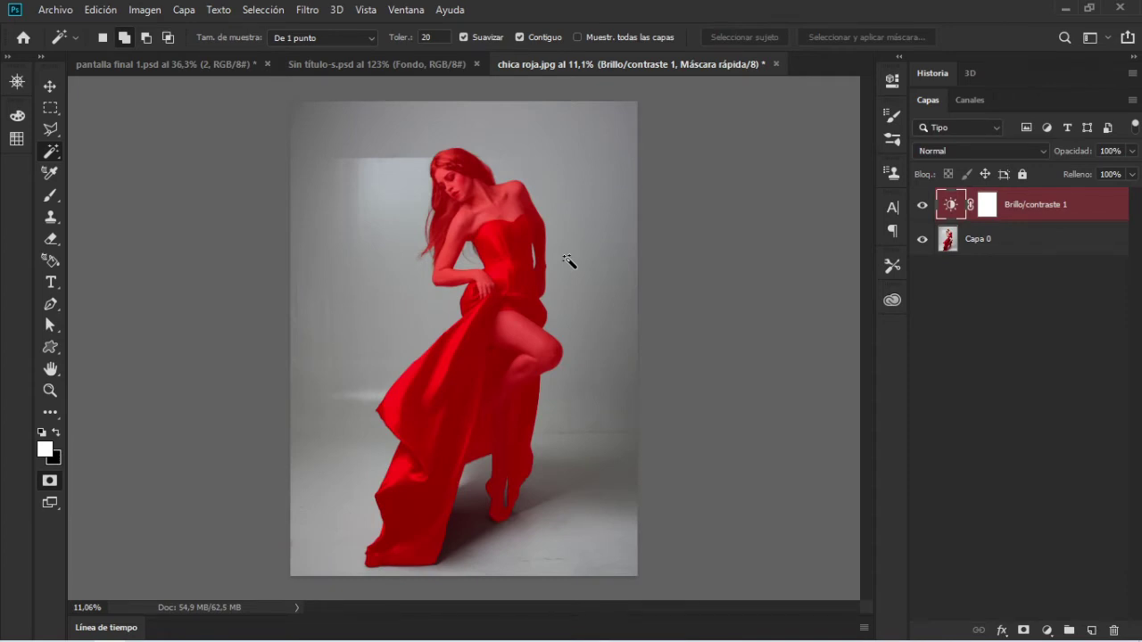
{"action": "key", "text": "q"}
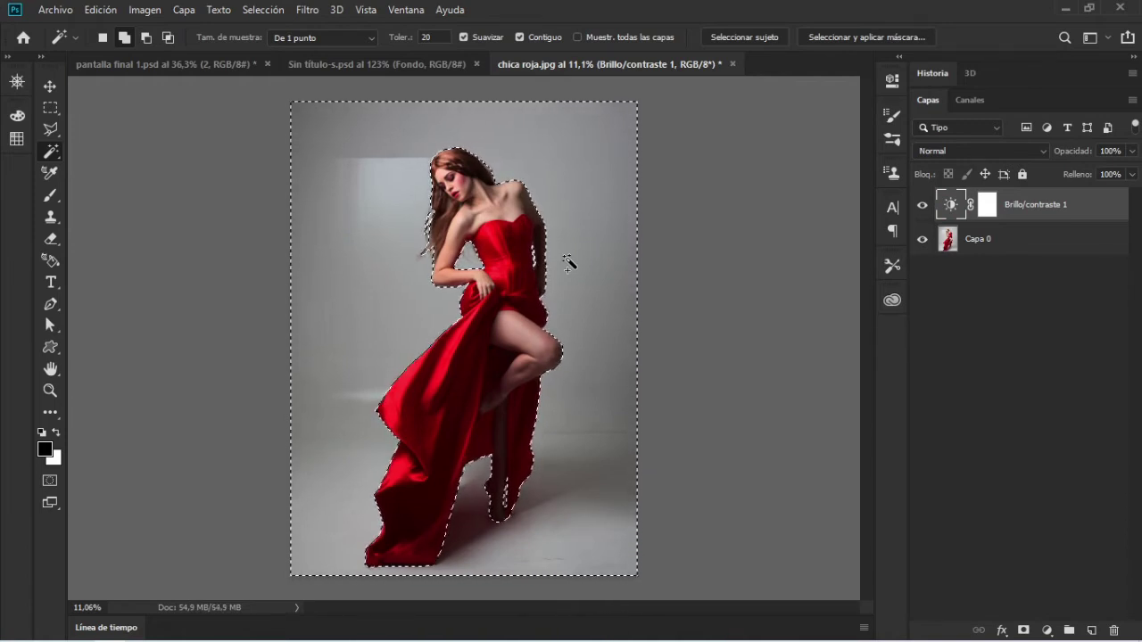
- Hide Brillo/contraste 1, select Capa 0, and trial deleting and masking the background, undoing both
{"action": "left_click", "coordinate": [921, 205]}
{"action": "left_click", "coordinate": [1009, 238]}
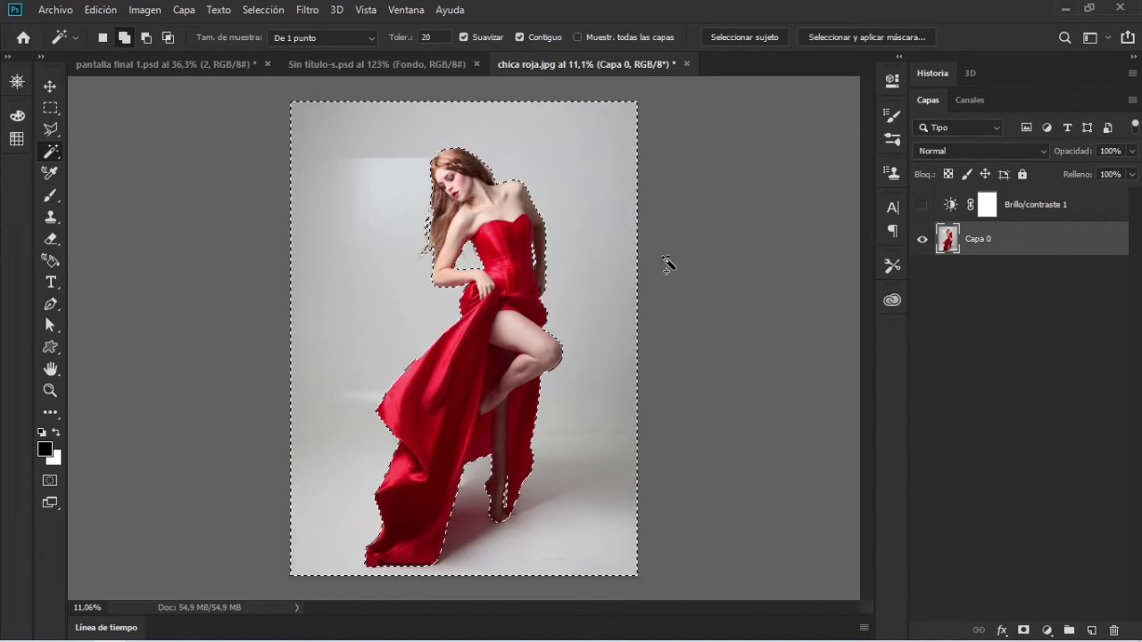
{"action": "key", "text": "Delete"}
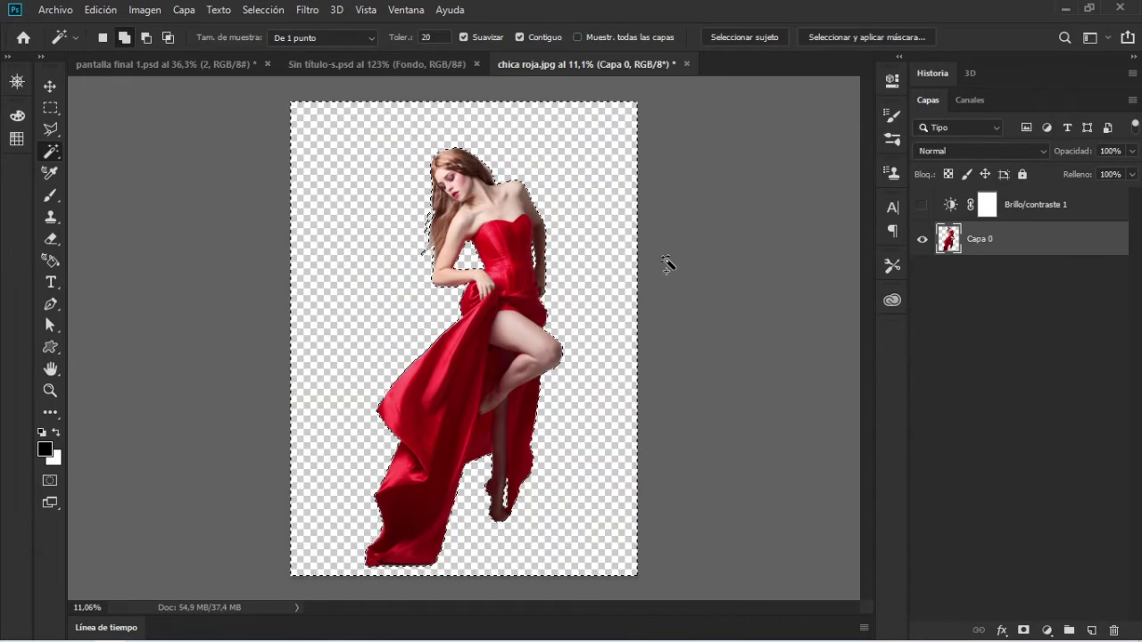
{"action": "key", "text": "ctrl+z"}
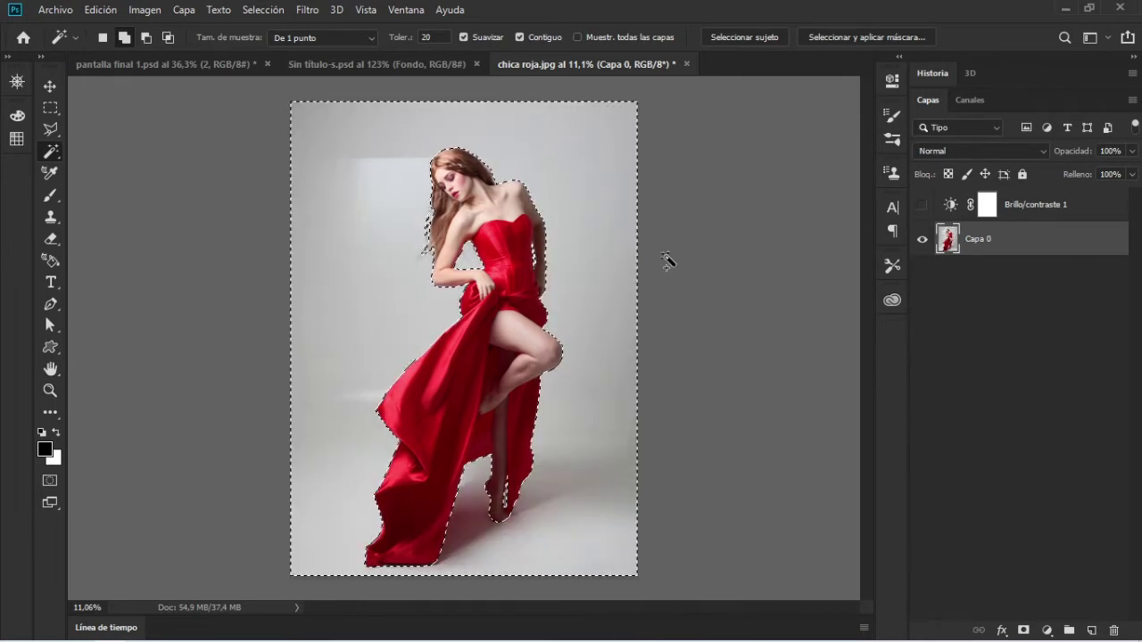
{"action": "left_click", "coordinate": [1023, 631]}
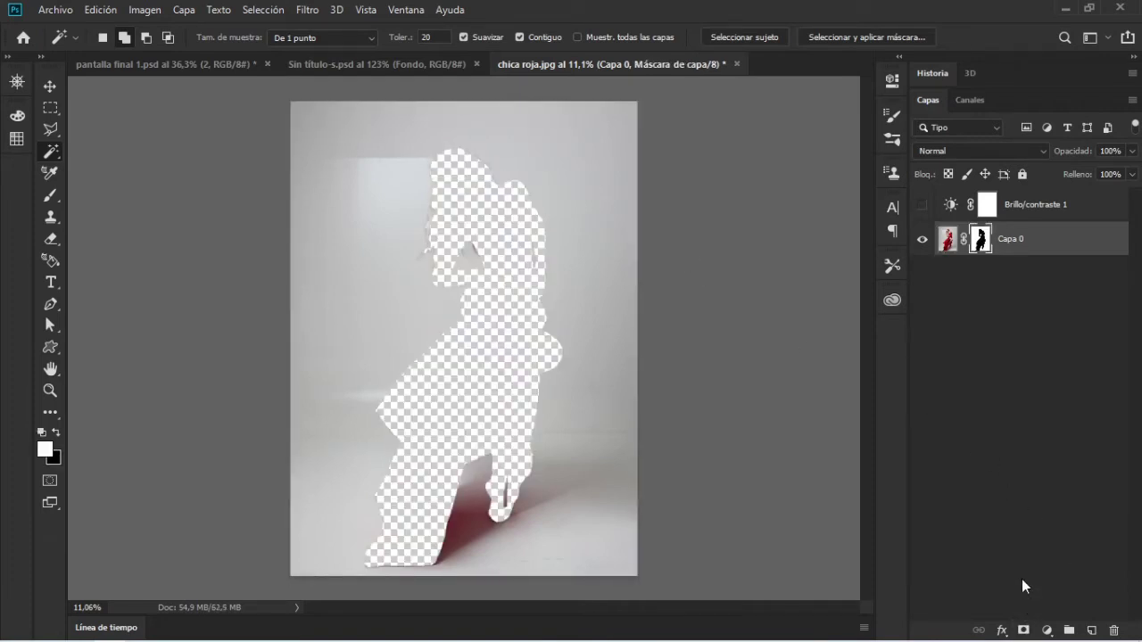
{"action": "key", "text": "ctrl+z"}
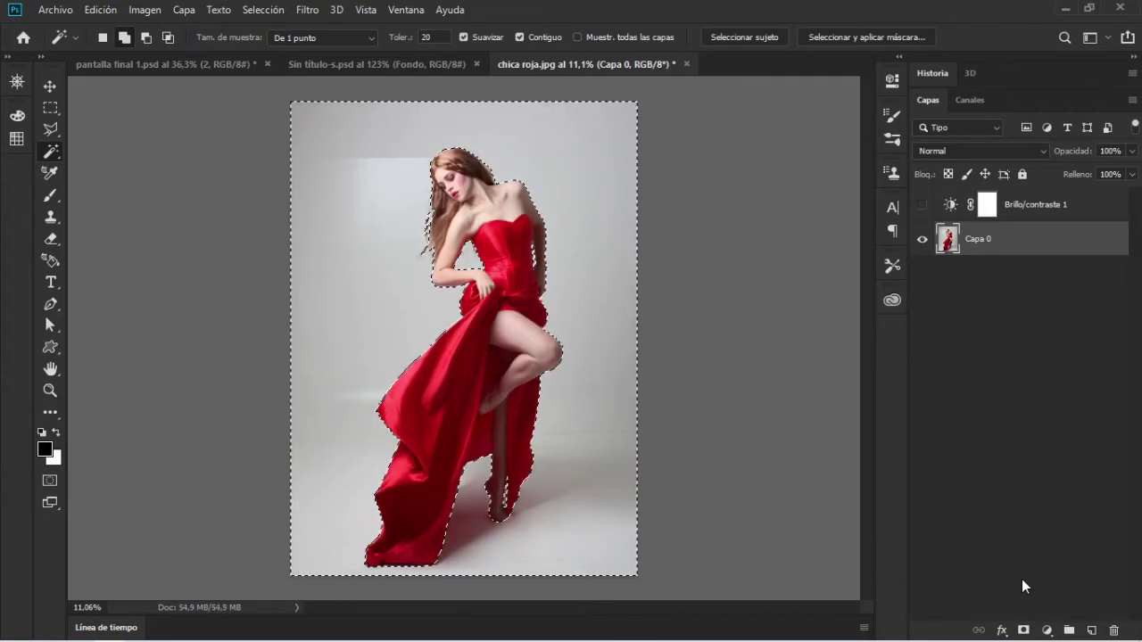
{"action": "left_click", "coordinate": [50, 390]}
{"action": "left_click_drag", "start_coordinate": [412, 239], "coordinate": [409, 239]}
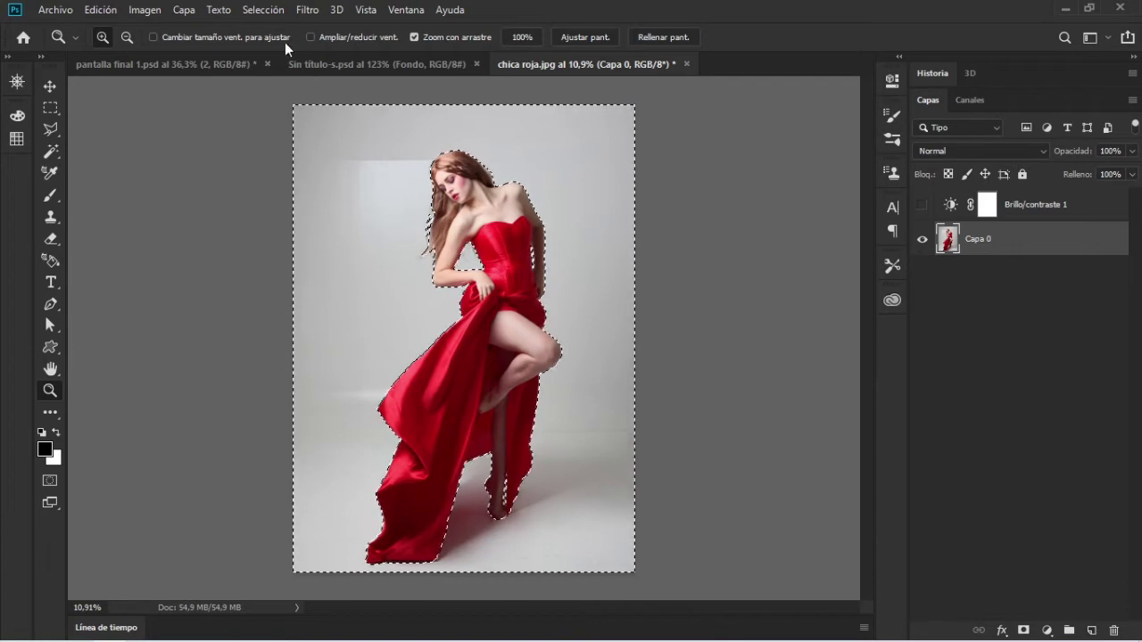
{"action": "left_click", "coordinate": [272, 11]}
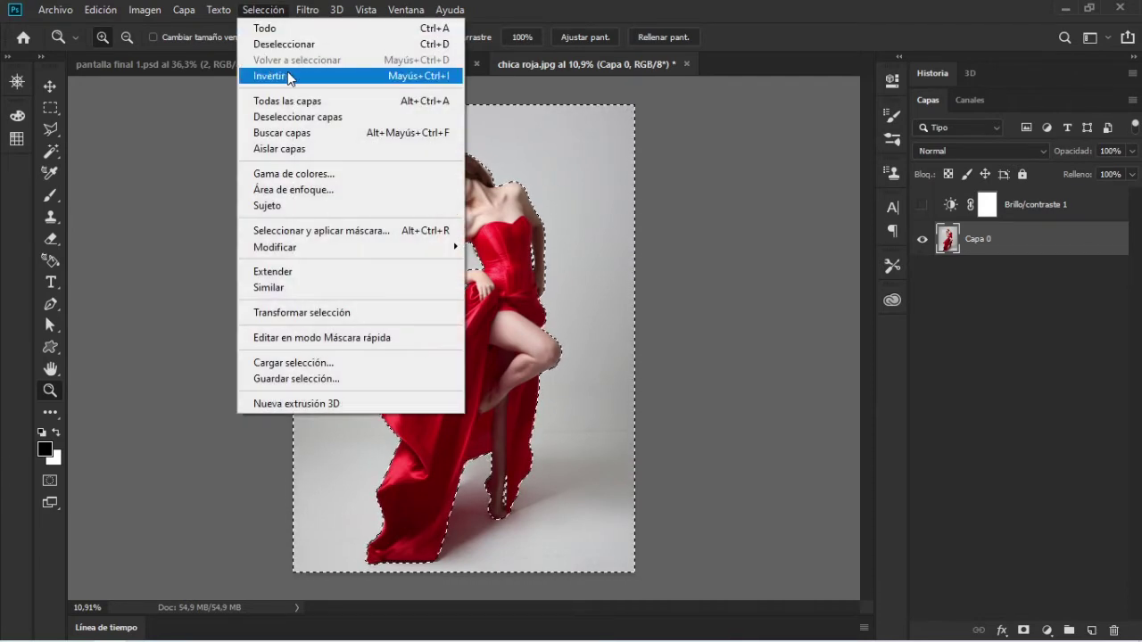
{"action": "left_click", "coordinate": [322, 79]}
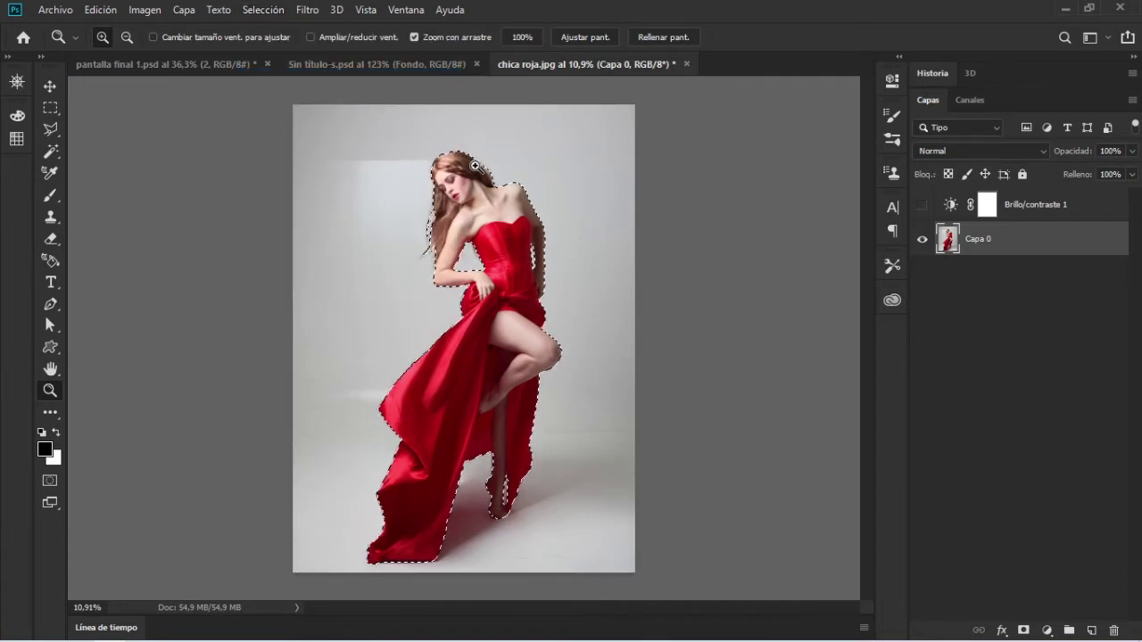
{"action": "key", "text": "v"}
{"action": "left_click_drag", "start_coordinate": [453, 226], "coordinate": [317, 234]}
{"action": "key", "text": "ctrl+z"}
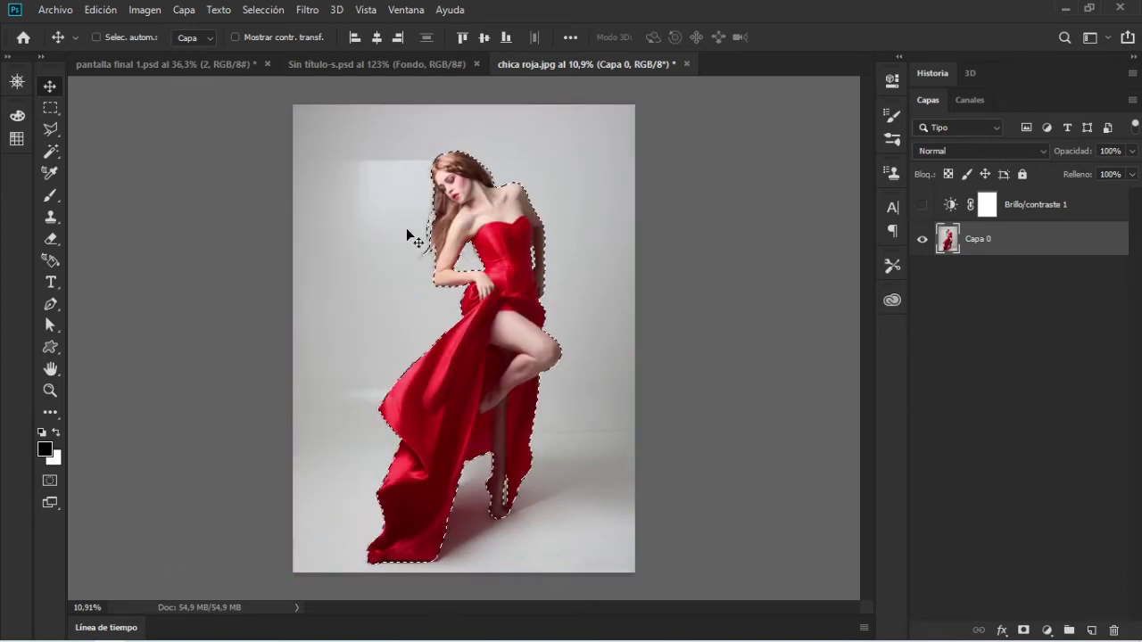
{"action": "left_click", "coordinate": [273, 9]}
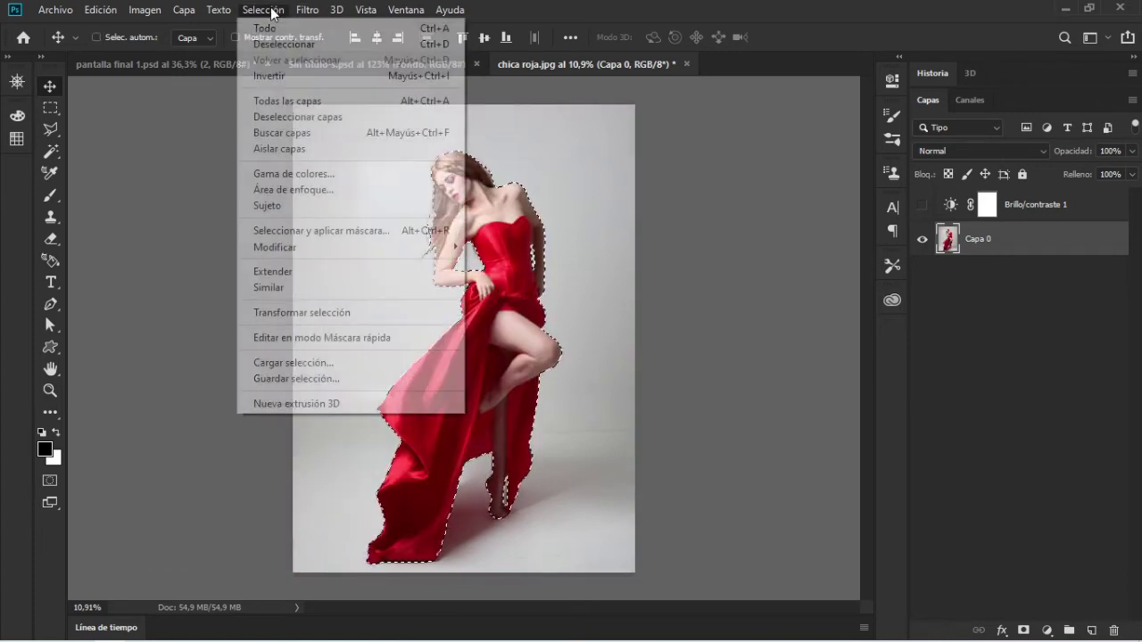
{"action": "left_click", "coordinate": [288, 79]}
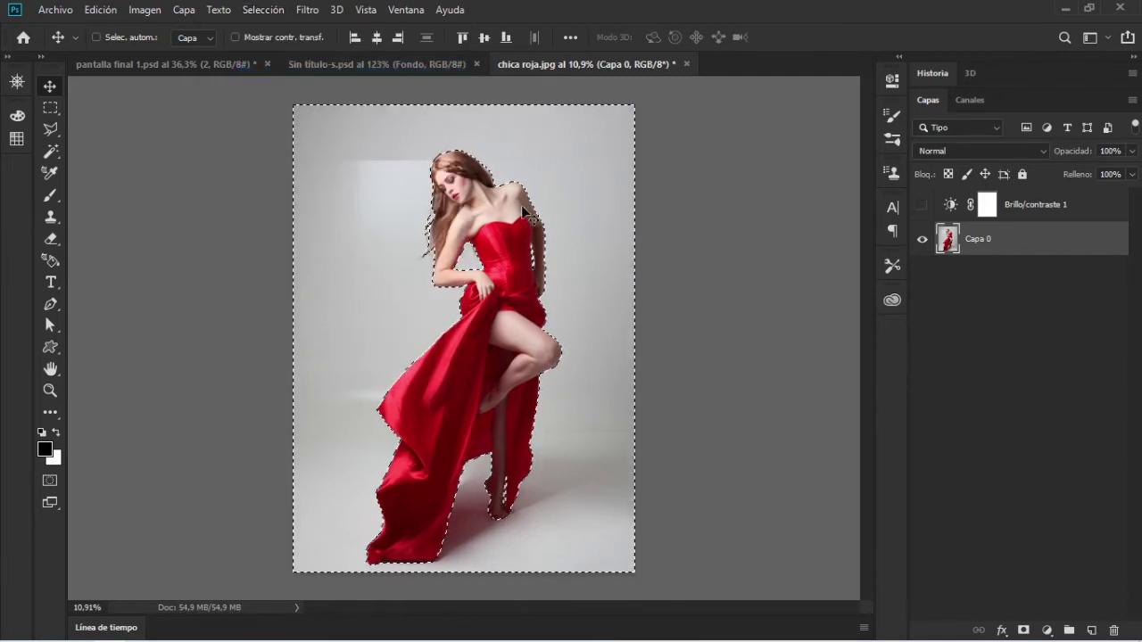
{"action": "key", "text": "w"}
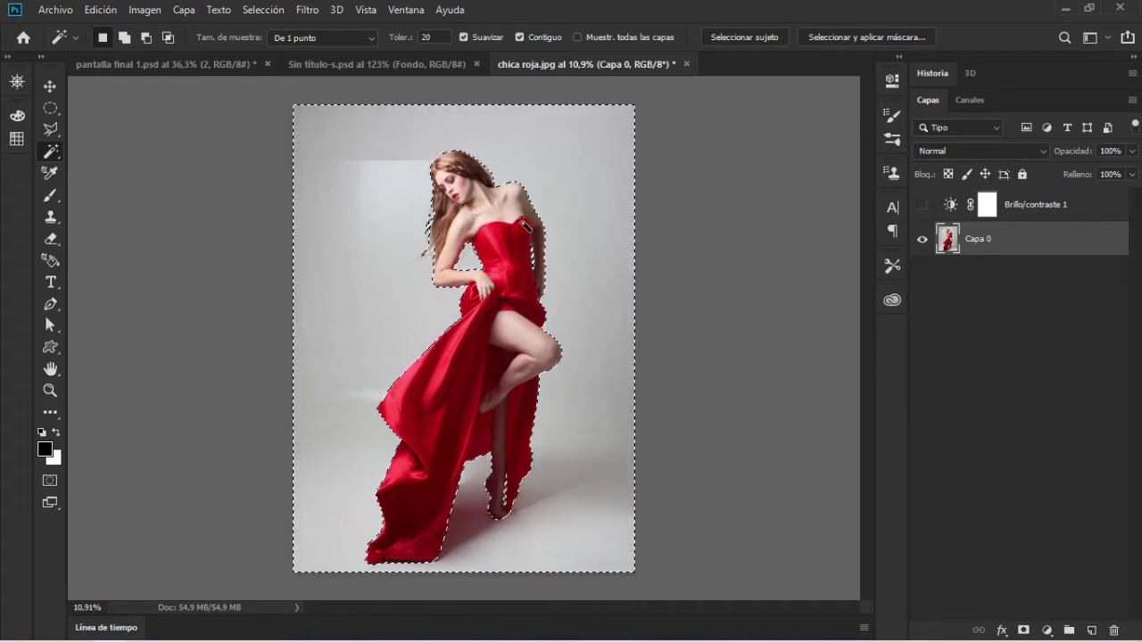
- Save the background selection as channel Alfa 1, preview it, then return to the RGB image
{"action": "left_click", "coordinate": [968, 99]}
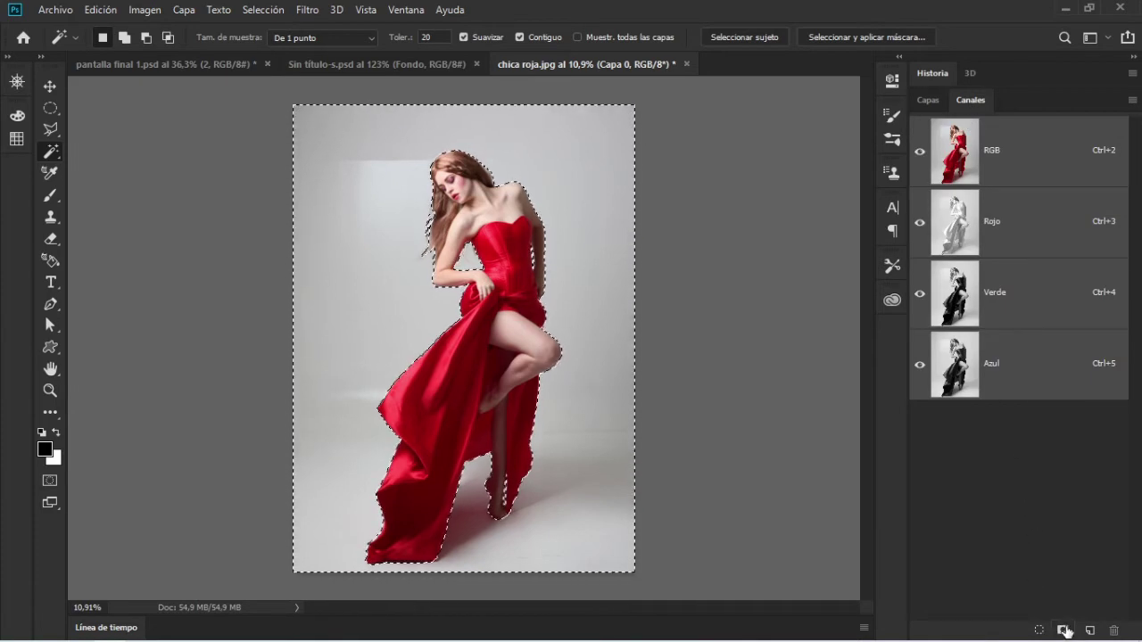
{"action": "left_click", "coordinate": [1063, 630]}
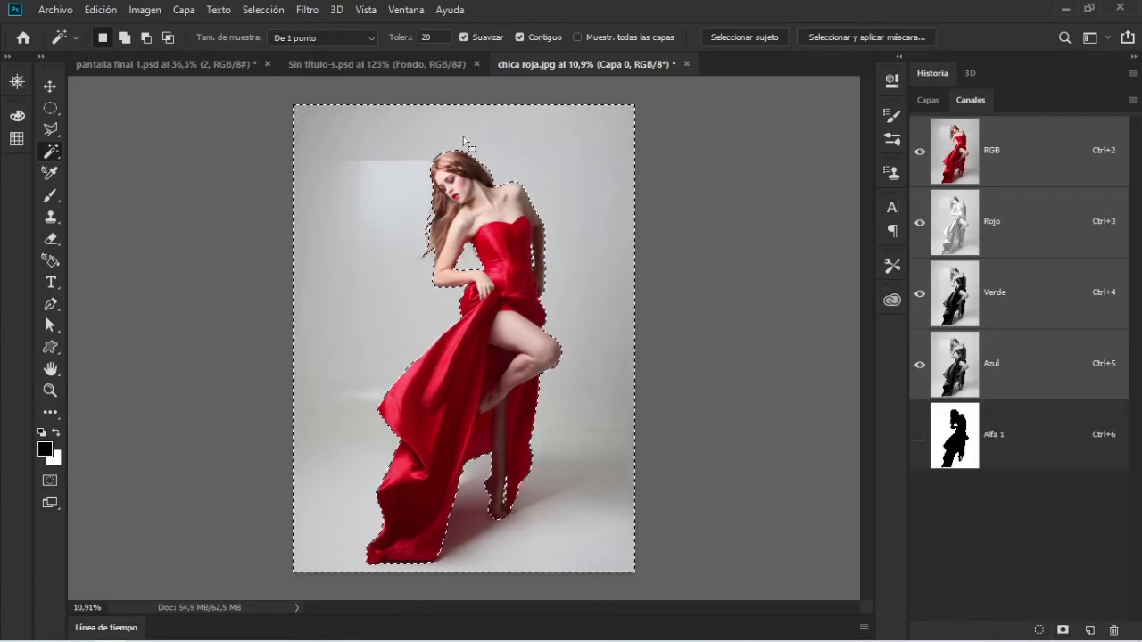
{"action": "left_click", "coordinate": [1007, 439]}
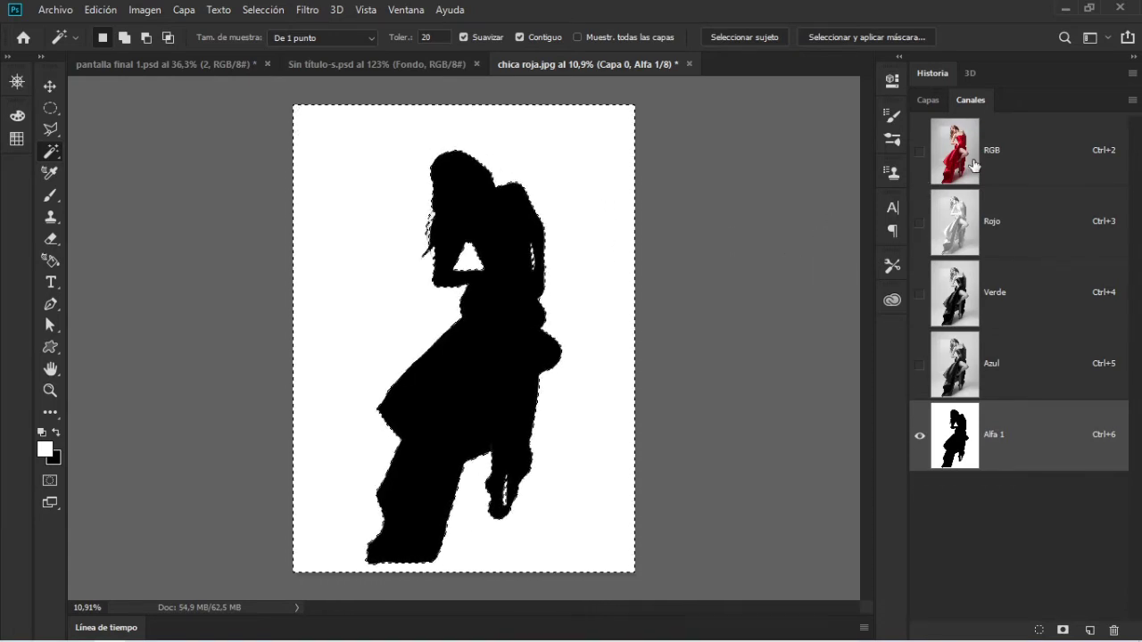
{"action": "left_click", "coordinate": [993, 161]}
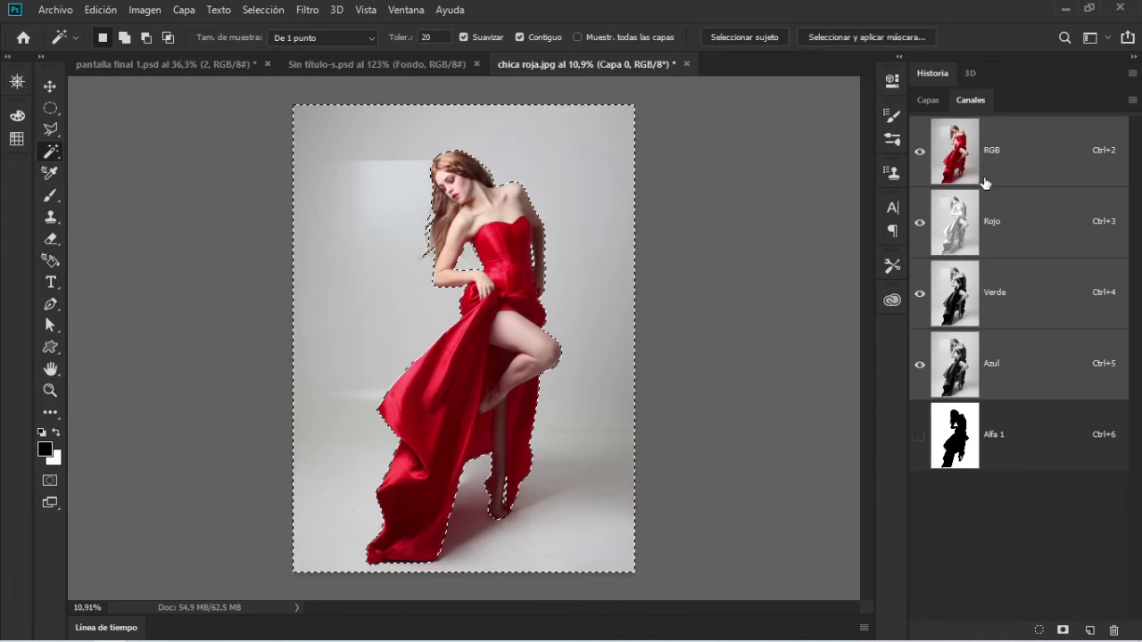
{"action": "left_click", "coordinate": [928, 100]}
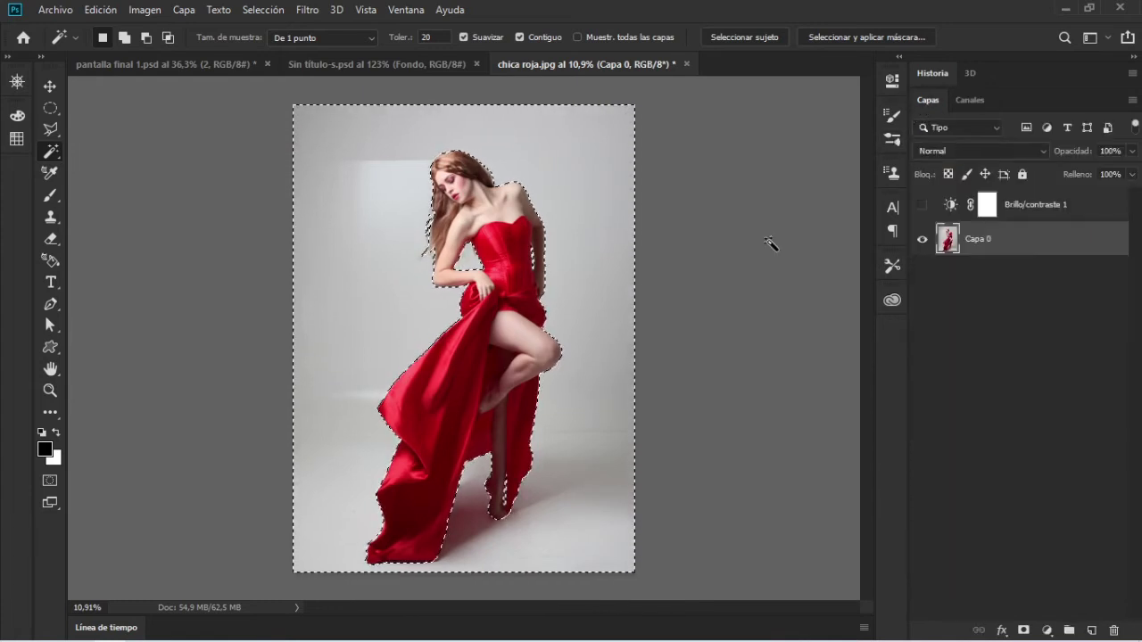
- Save the selection as a new channel named VARITA MAGICA in chica roja.jpg
{"action": "left_click", "coordinate": [263, 10]}
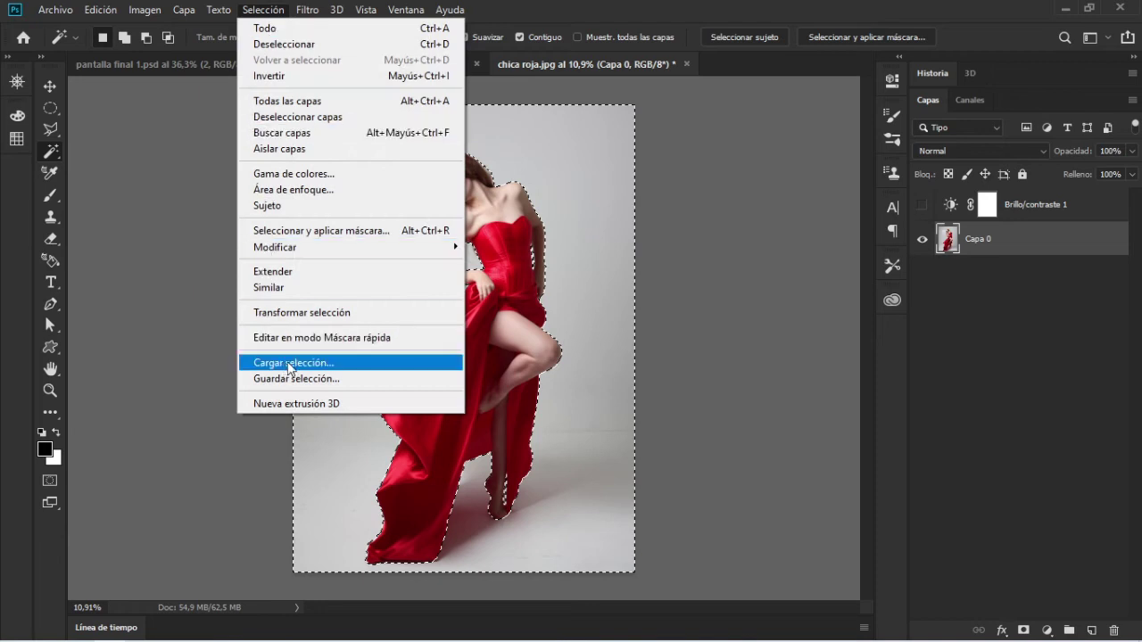
{"action": "left_click", "coordinate": [368, 379]}
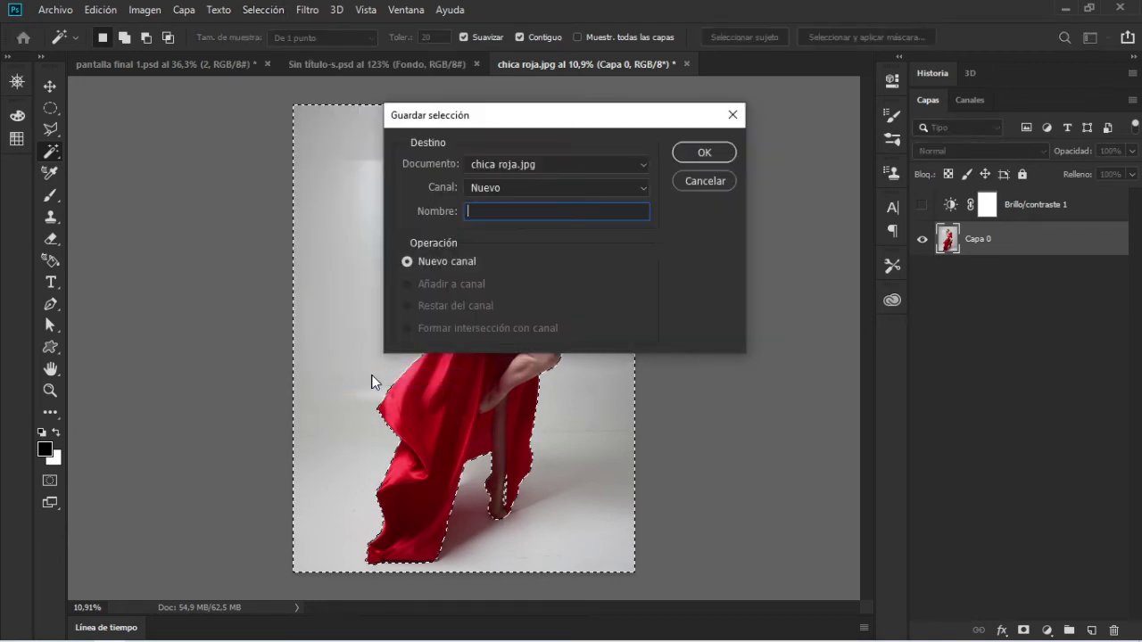
{"action": "left_click", "coordinate": [490, 167]}
{"action": "left_click", "coordinate": [496, 163]}
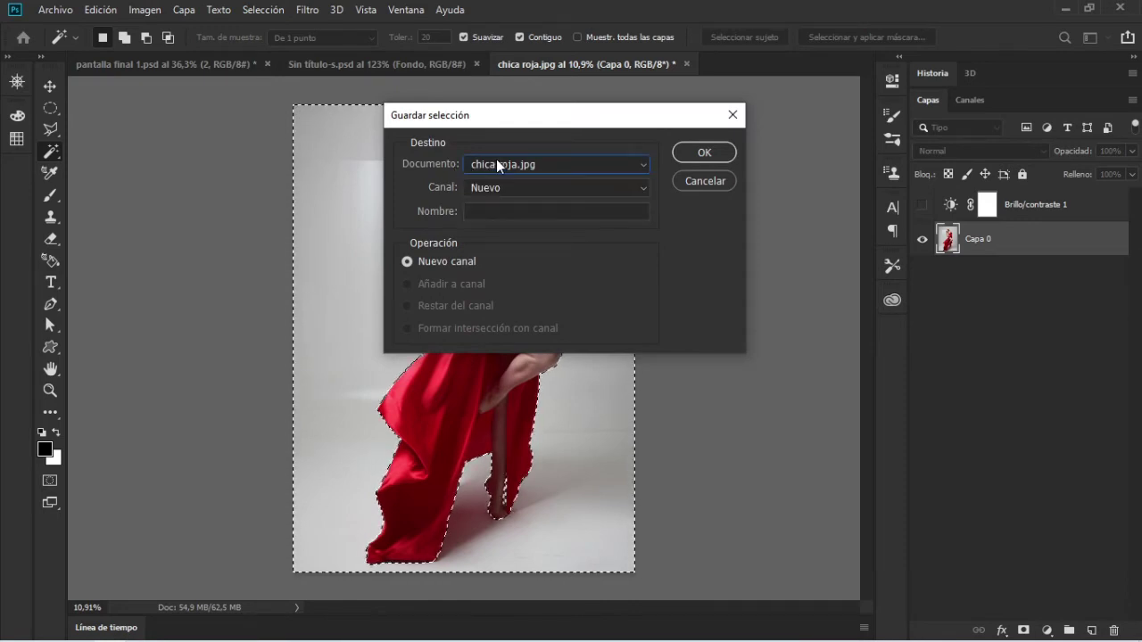
{"action": "left_click", "coordinate": [483, 190]}
{"action": "left_click", "coordinate": [448, 190]}
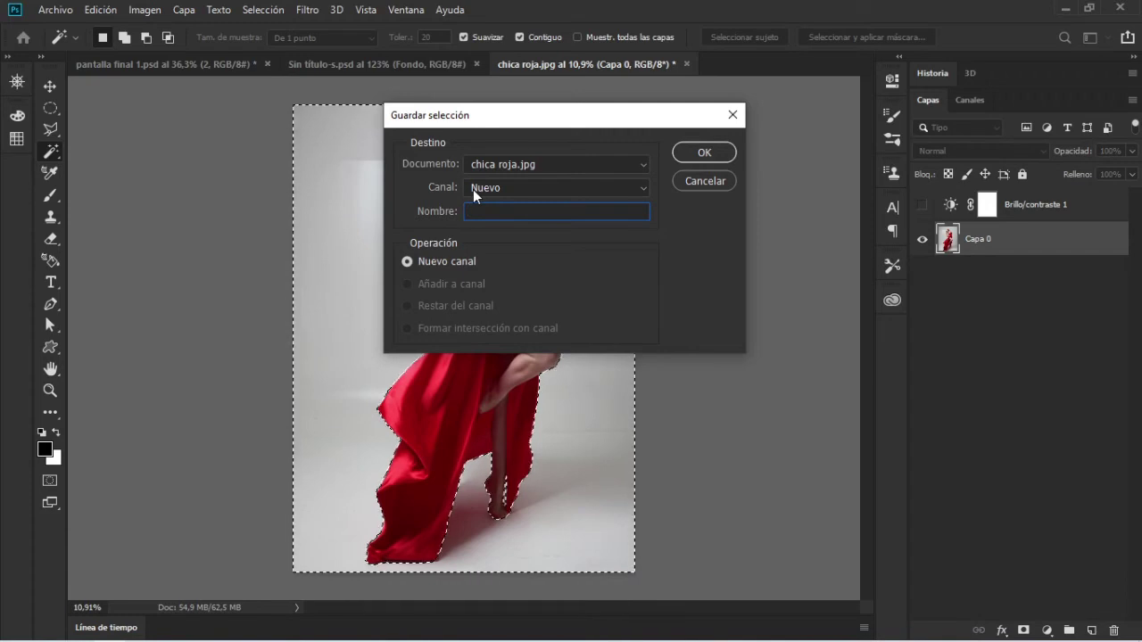
{"action": "type", "text": "VARITA MAGICA"}
{"action": "left_click", "coordinate": [514, 187]}
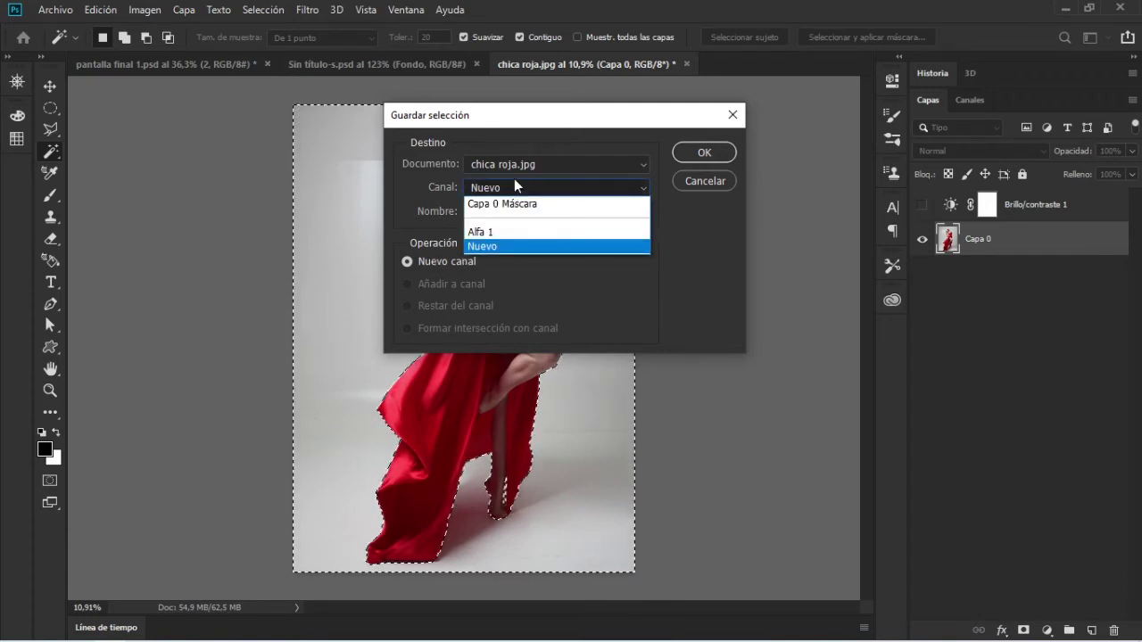
{"action": "left_click", "coordinate": [540, 285]}
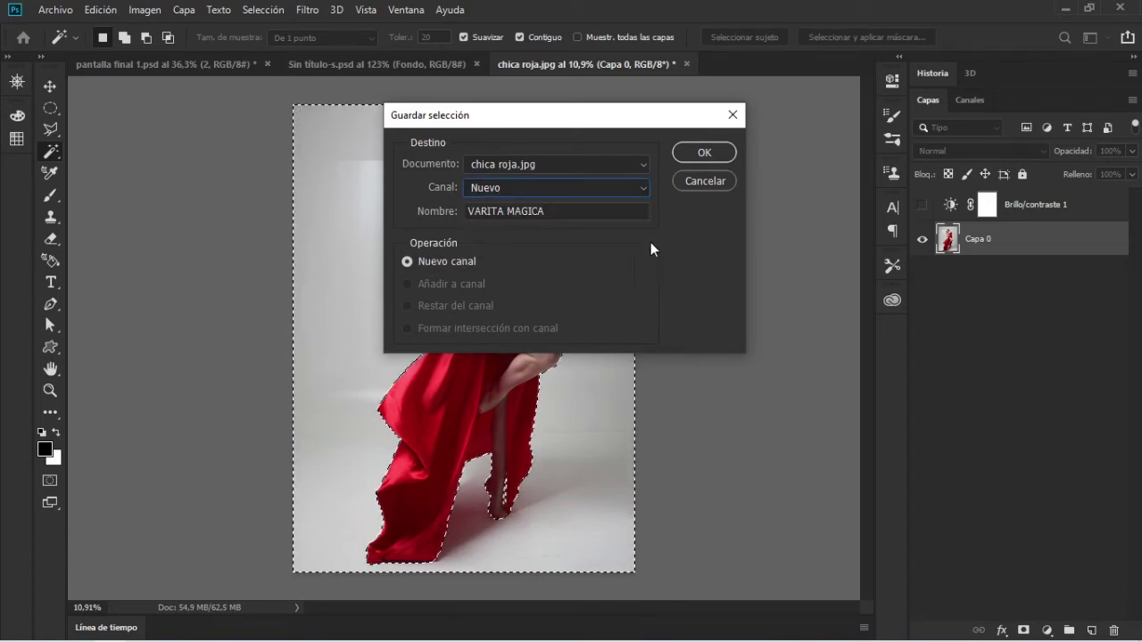
{"action": "left_click", "coordinate": [575, 161]}
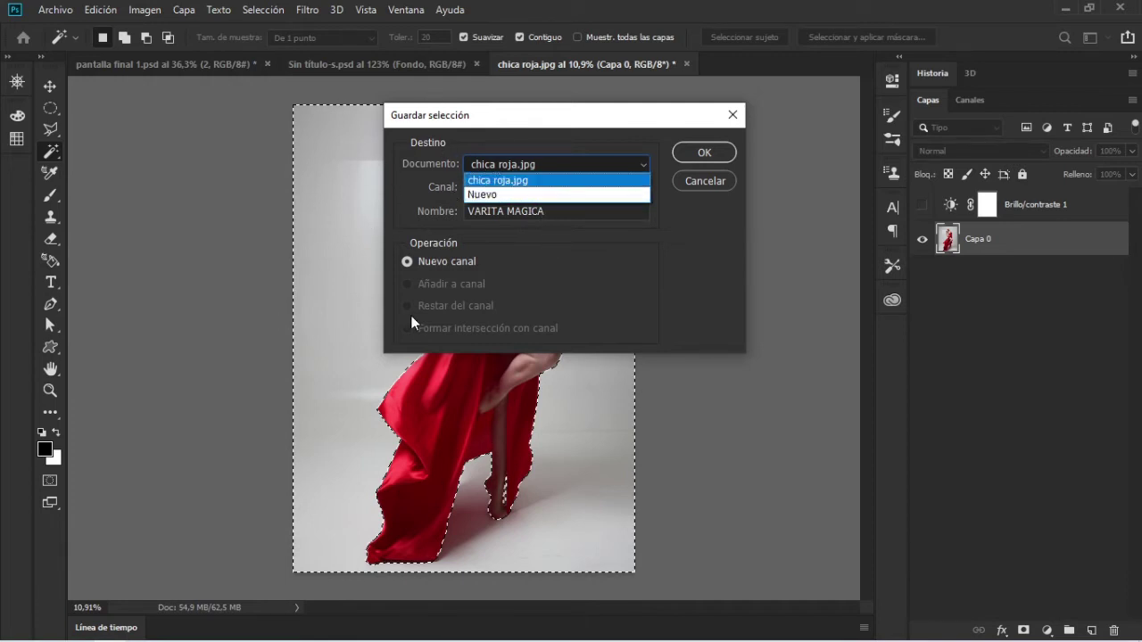
{"action": "left_click", "coordinate": [647, 294]}
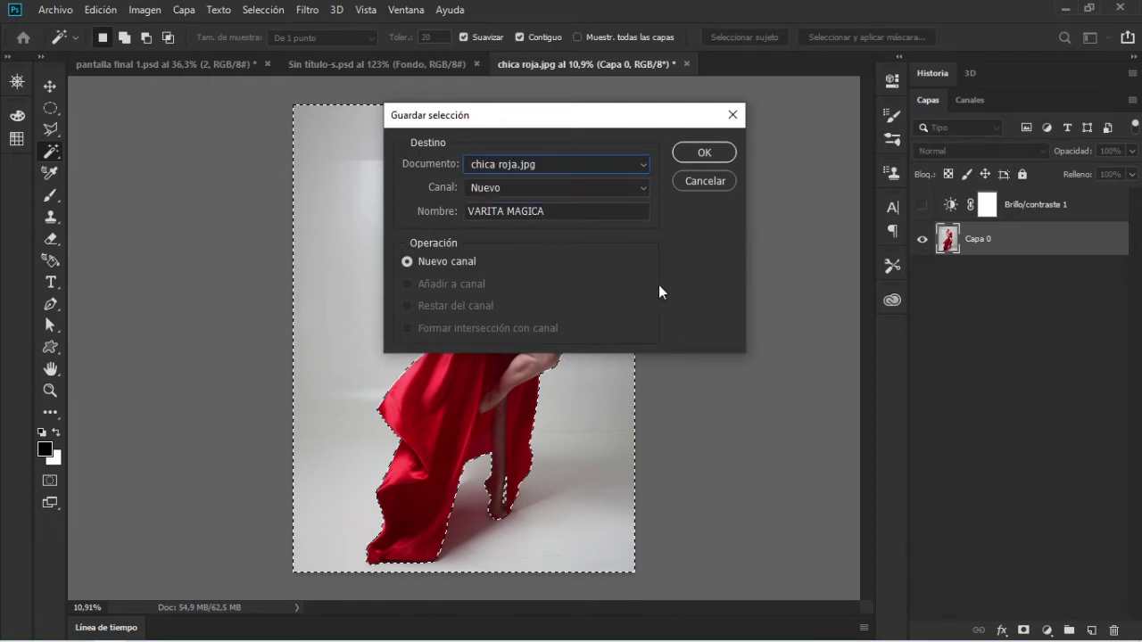
{"action": "left_click", "coordinate": [683, 152]}
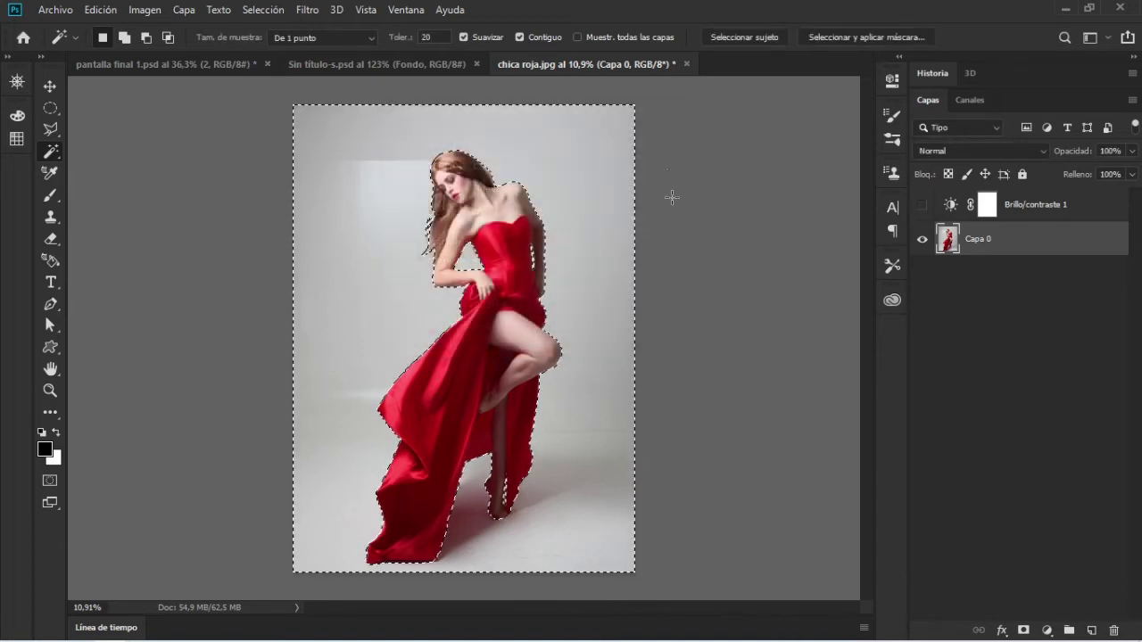
- Compare the Alfa 1 and VARITA MAGICA channels, then return to the RGB view
{"action": "left_click", "coordinate": [972, 100]}
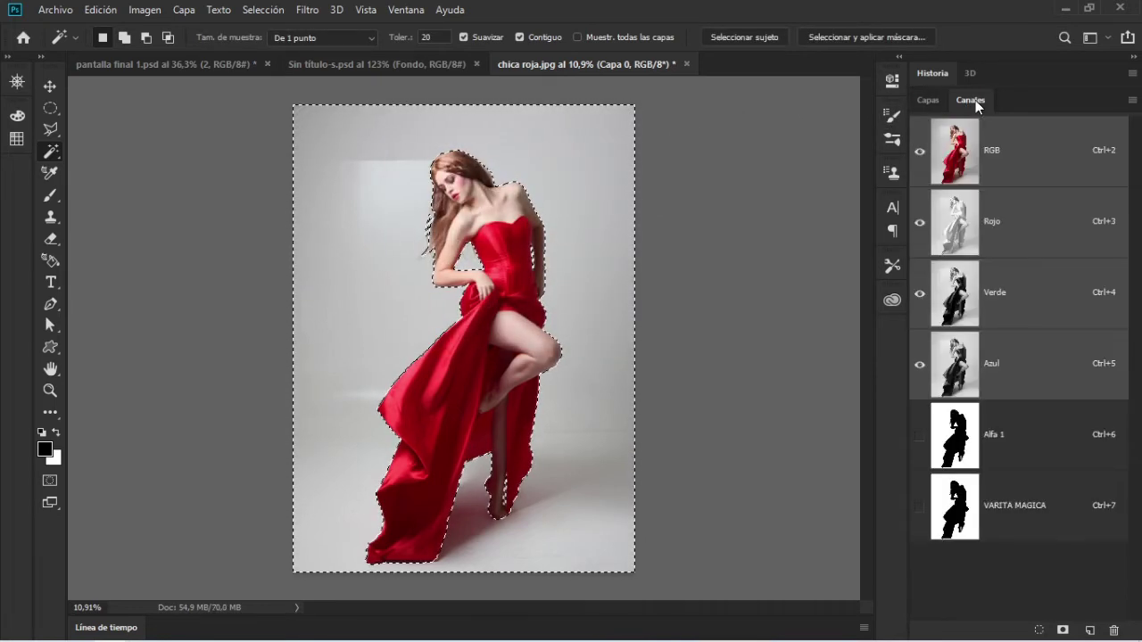
{"action": "left_click", "coordinate": [1011, 499]}
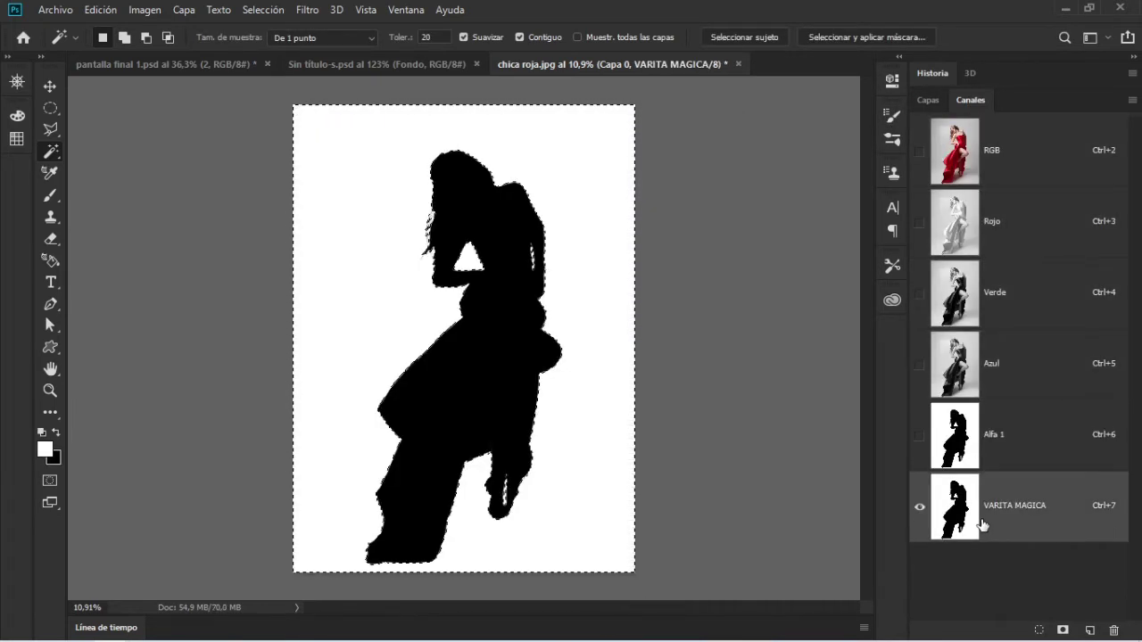
{"action": "left_click", "coordinate": [1016, 452]}
{"action": "left_click", "coordinate": [1013, 505]}
{"action": "left_click", "coordinate": [1017, 455]}
{"action": "left_click", "coordinate": [1035, 505]}
{"action": "left_click", "coordinate": [933, 105]}
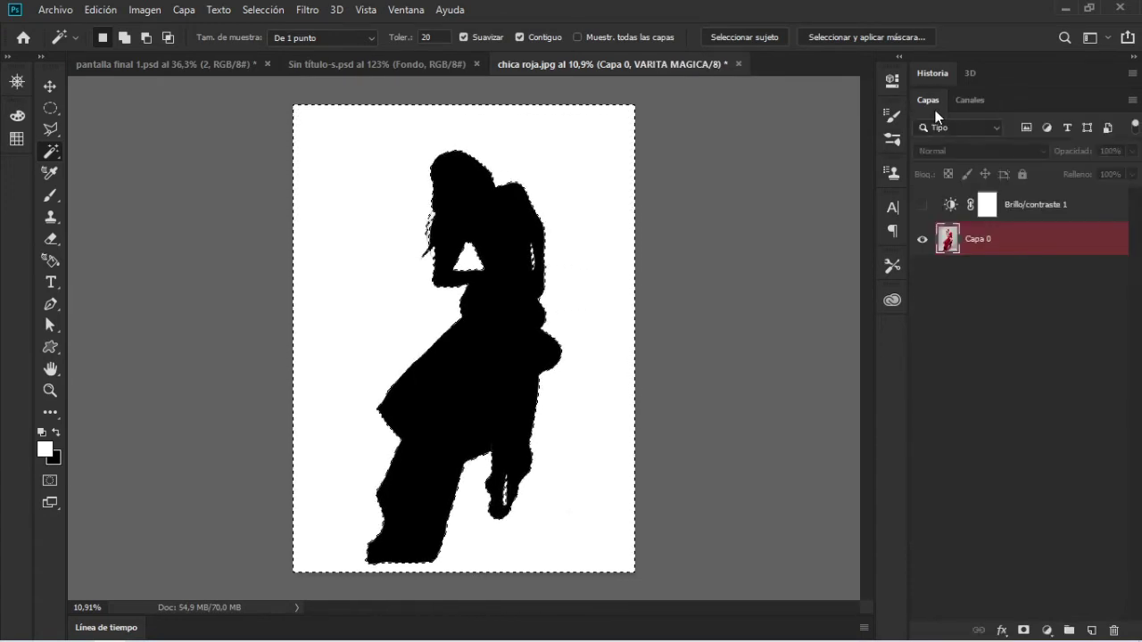
{"action": "left_click", "coordinate": [969, 104]}
{"action": "left_click", "coordinate": [999, 169]}
- Add a layer mask to Capa 0 from the background selection and view the mask alone
{"action": "left_click", "coordinate": [928, 100]}
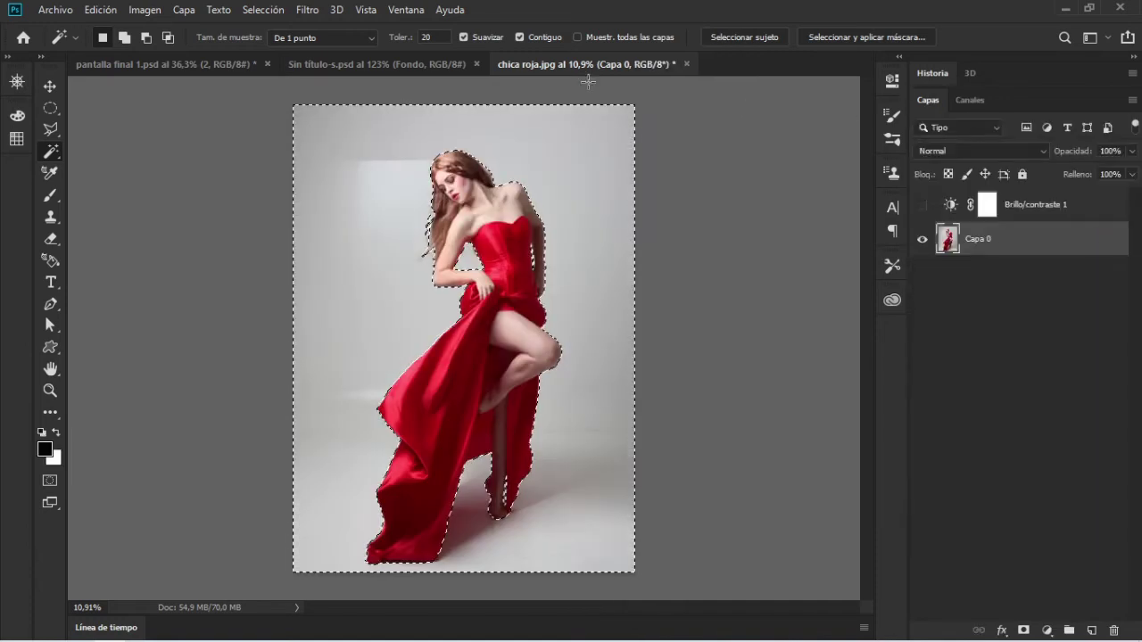
{"action": "left_click", "coordinate": [263, 9]}
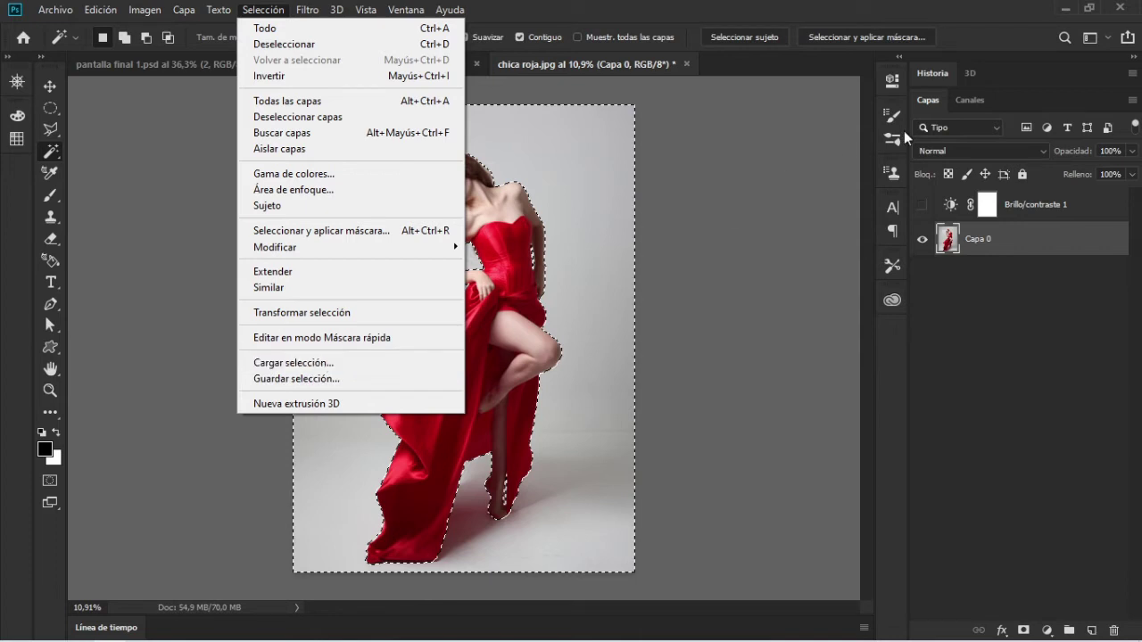
{"action": "left_click", "coordinate": [971, 103]}
{"action": "left_click", "coordinate": [971, 100]}
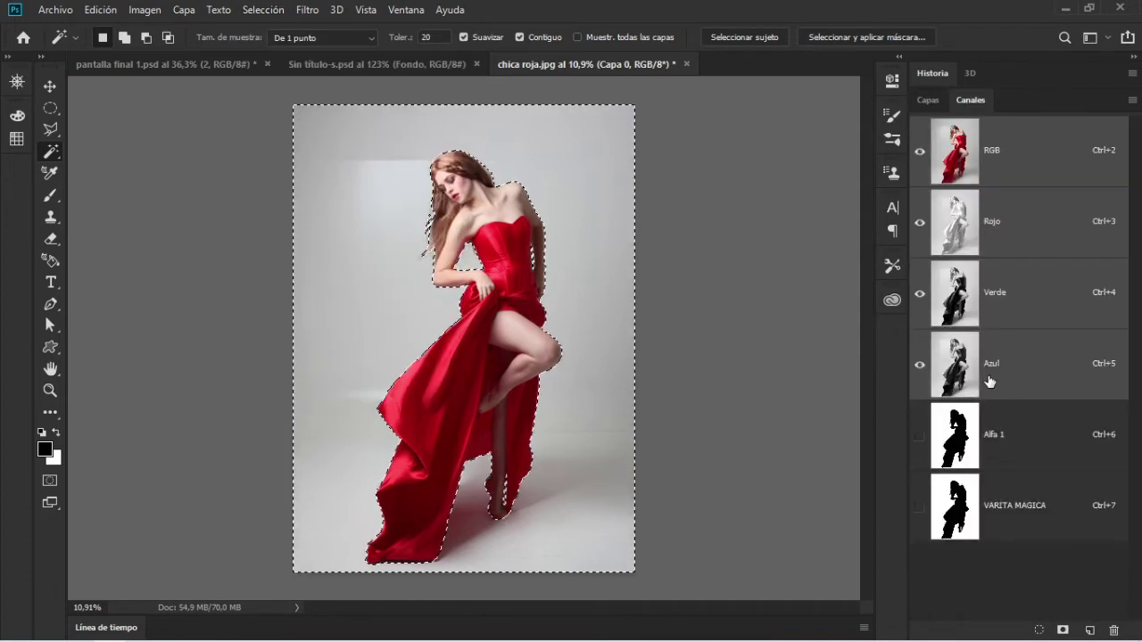
{"action": "left_click", "coordinate": [926, 101]}
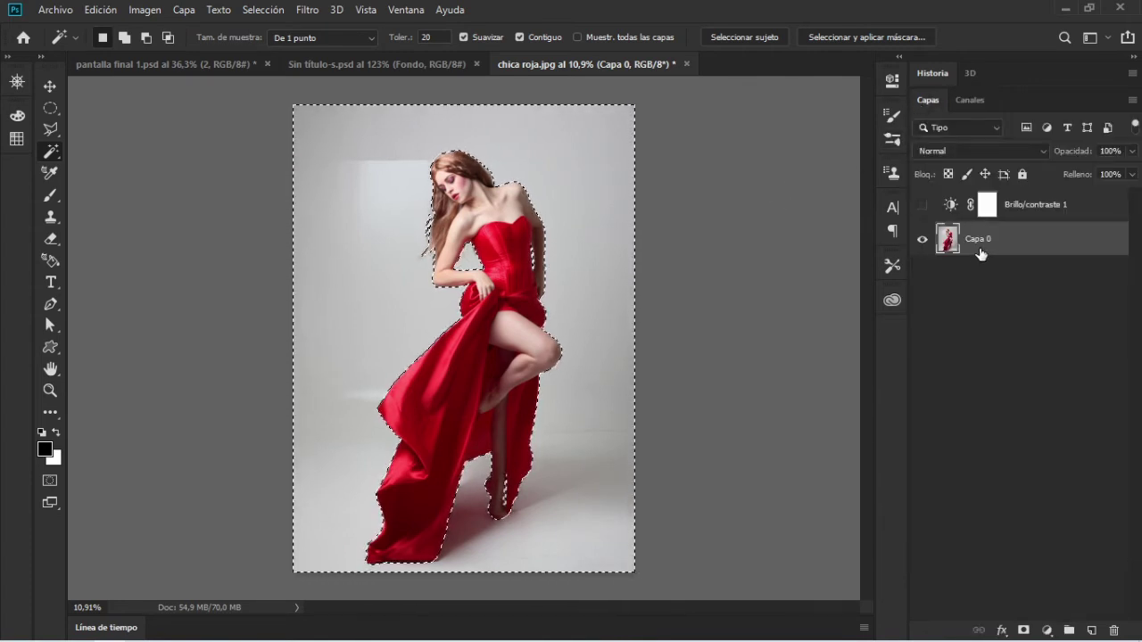
{"action": "left_click", "coordinate": [1023, 631]}
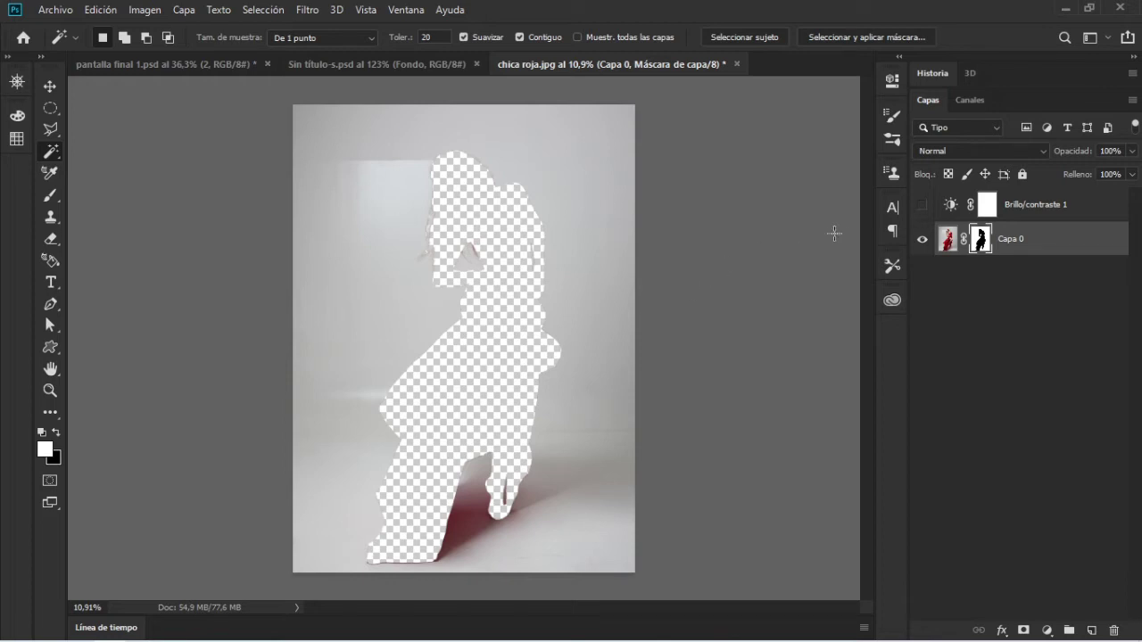
{"action": "left_click", "coordinate": [979, 240], "text": "alt"}
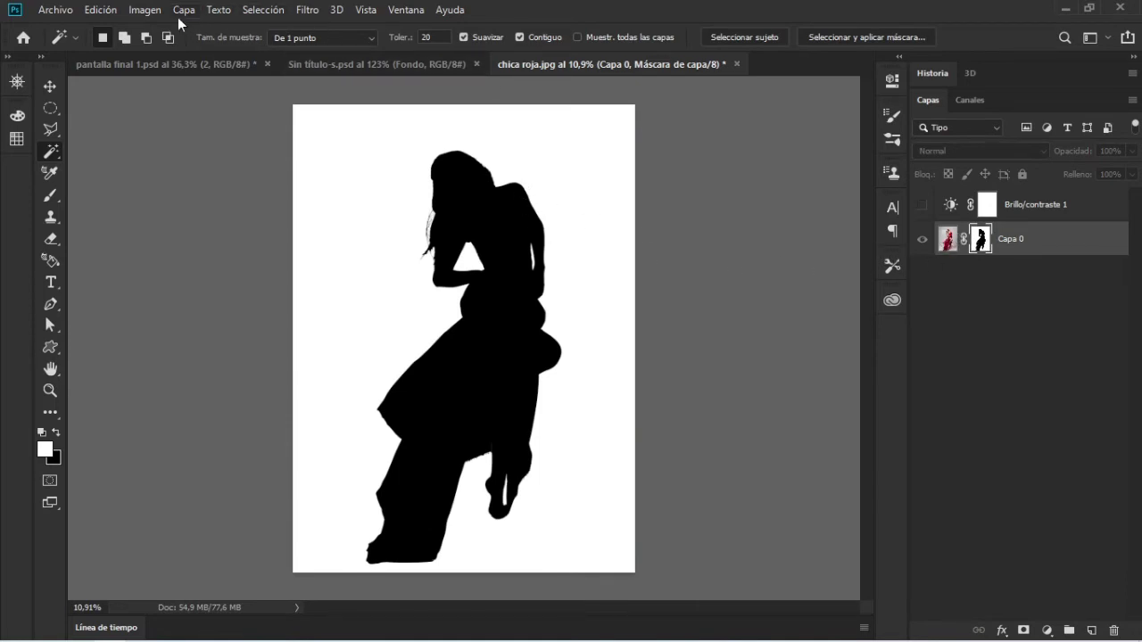
- Invert Capa 0's mask via Imagen > Ajustes > Invertir, toggling with Ctrl+I until the woman shows
{"action": "left_click", "coordinate": [147, 14]}
{"action": "mouse_move", "coordinate": [156, 53]}
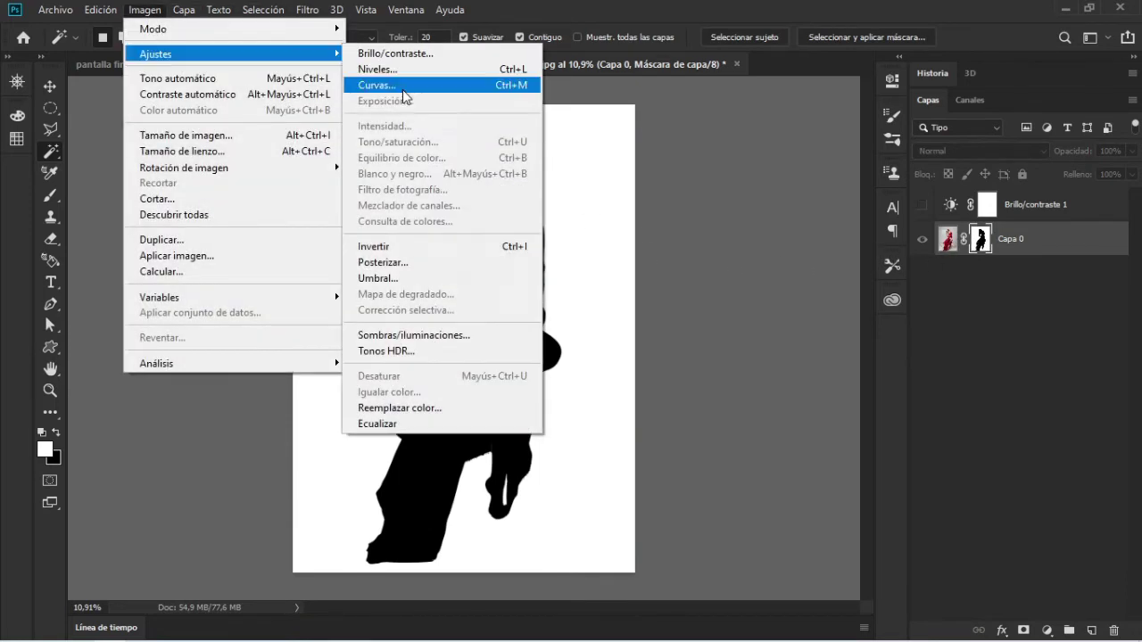
{"action": "left_click", "coordinate": [446, 247]}
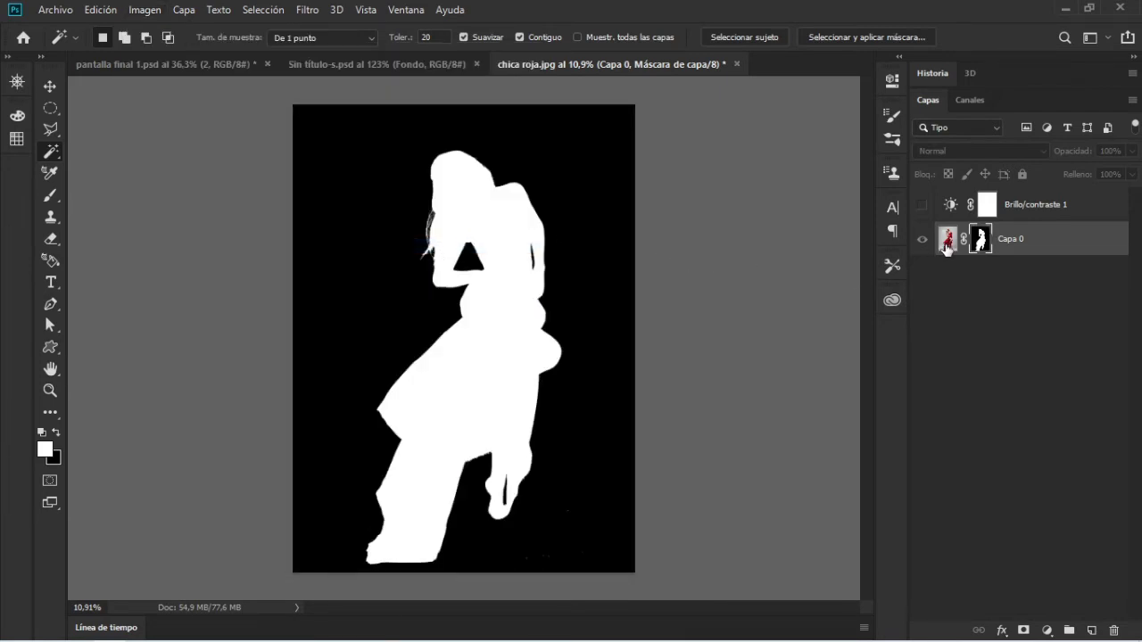
{"action": "left_click", "coordinate": [947, 243]}
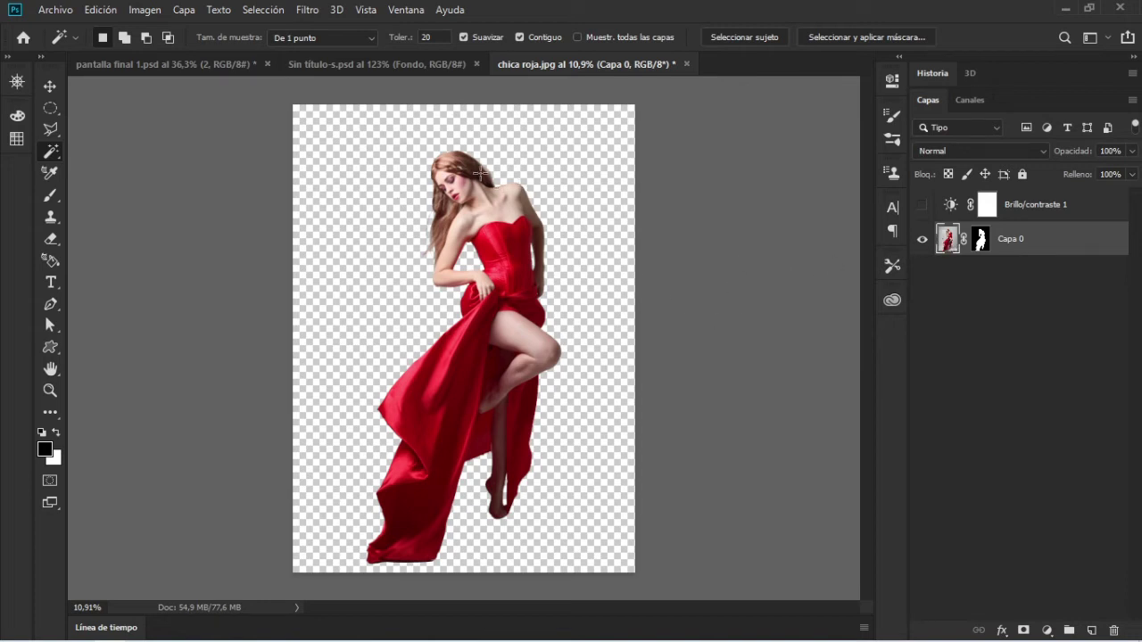
{"action": "left_click", "coordinate": [980, 238]}
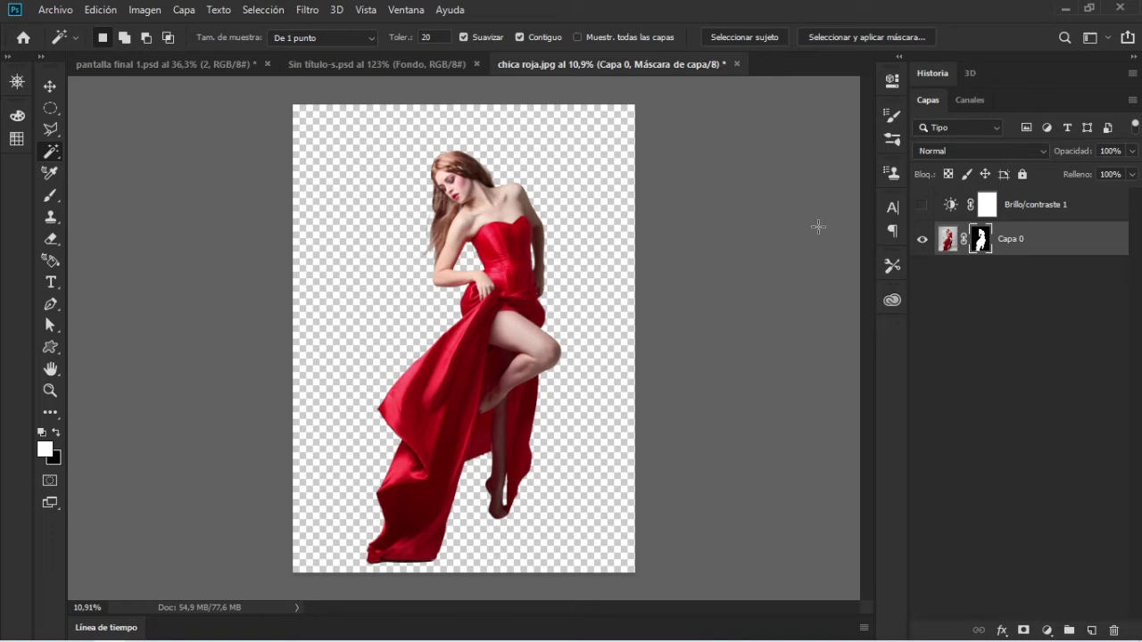
{"action": "key", "text": "ctrl+i"}
{"action": "key", "text": "ctrl+i"}
{"action": "key", "text": "ctrl+i"}
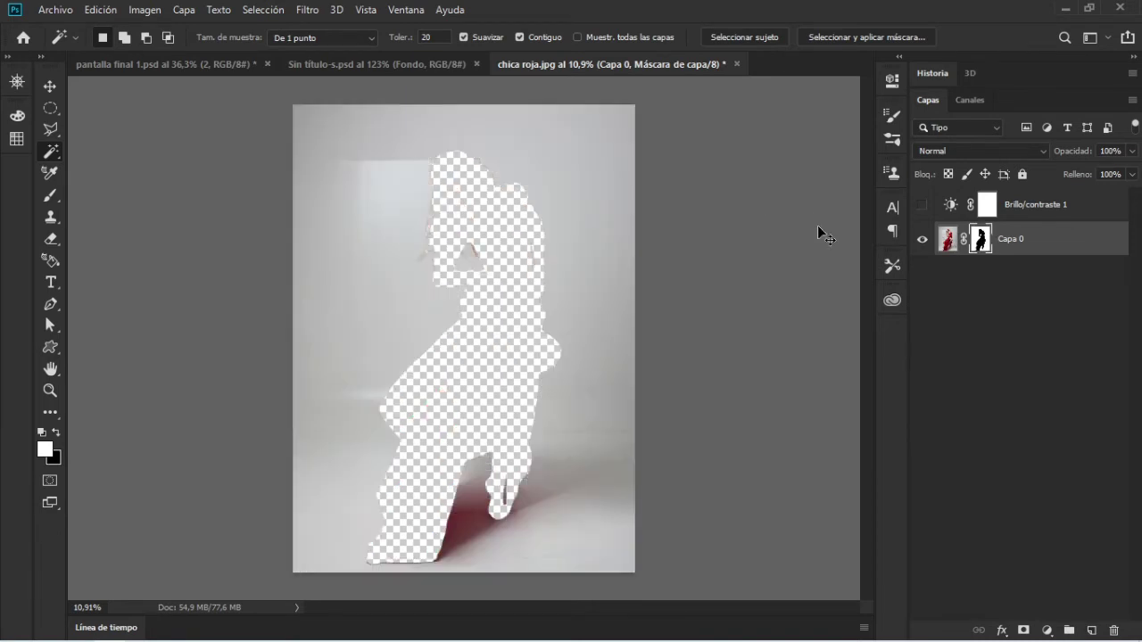
{"action": "key", "text": "ctrl+i"}
{"action": "key", "text": "ctrl+i"}
{"action": "key", "text": "ctrl+i"}
{"action": "key", "text": "ctrl+i"}
{"action": "key", "text": "ctrl+i"}
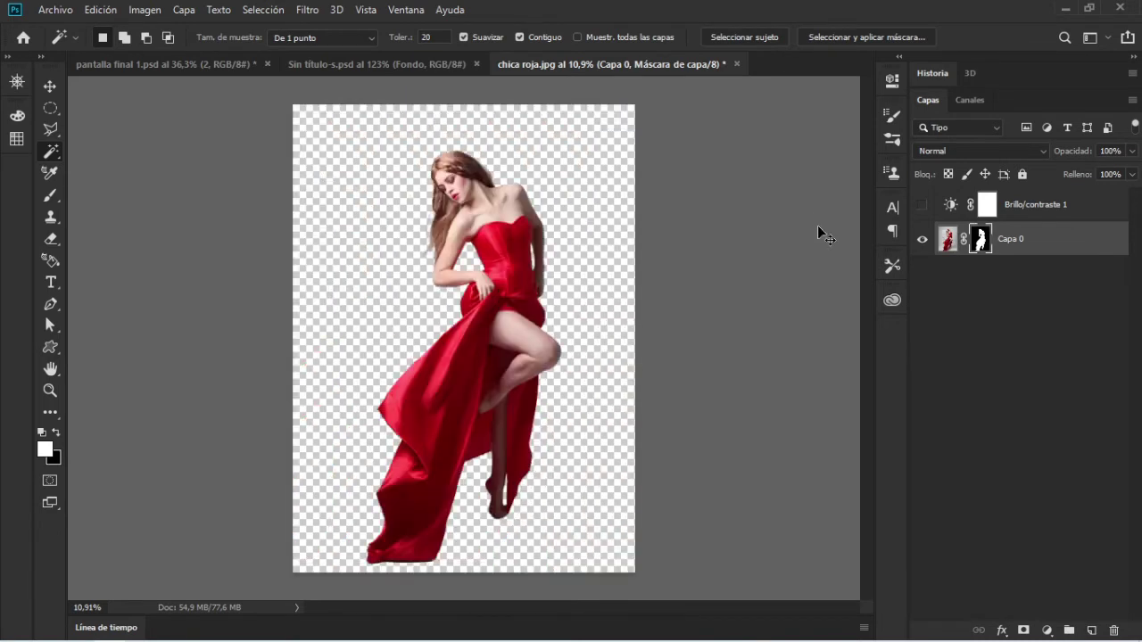
{"action": "key", "text": "ctrl+i"}
{"action": "key", "text": "ctrl+i"}
{"action": "key", "text": "ctrl+i"}
{"action": "key", "text": "ctrl+i"}
{"action": "key", "text": "ctrl+i"}
{"action": "key", "text": "ctrl+i"}
{"action": "key", "text": "ctrl+i"}
{"action": "left_click", "coordinate": [270, 12]}
{"action": "left_click", "coordinate": [291, 363]}
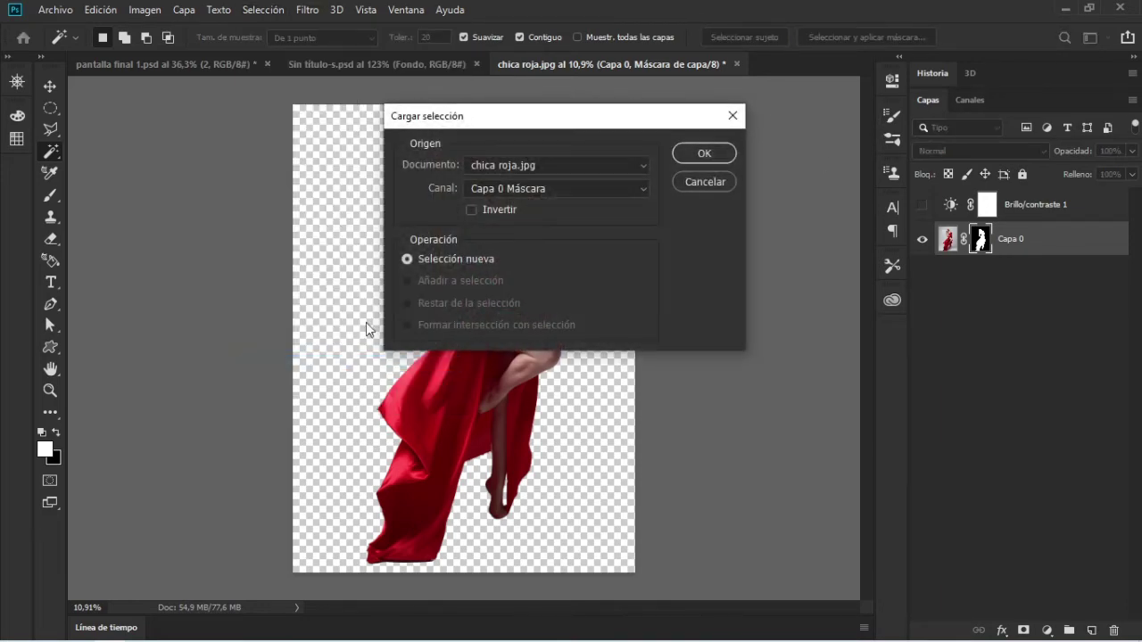
{"action": "left_click", "coordinate": [524, 188]}
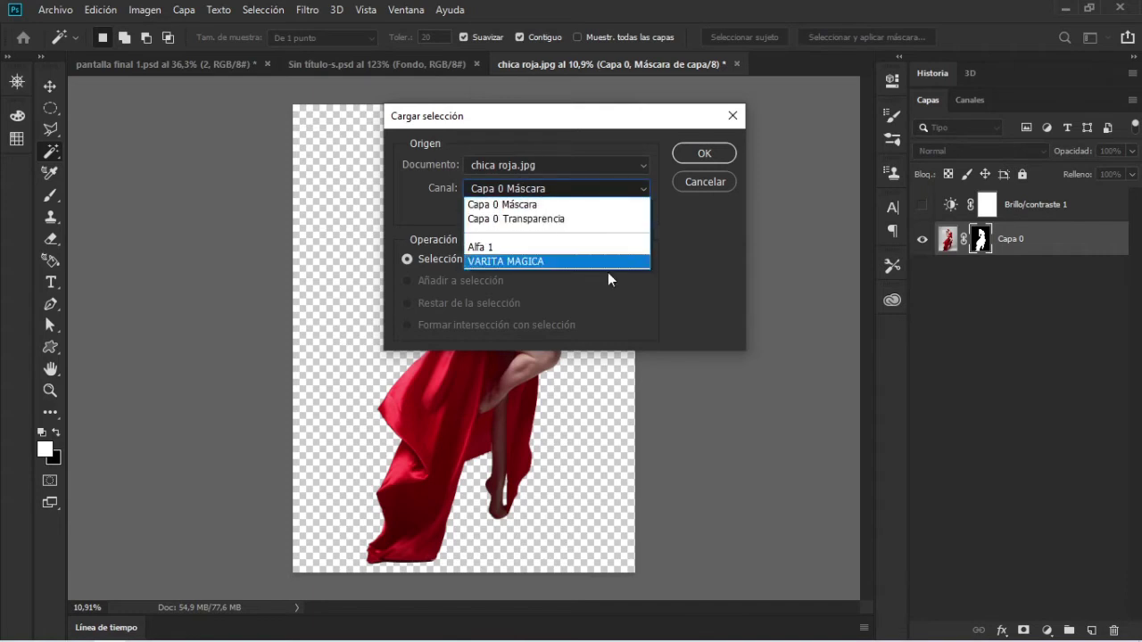
{"action": "left_click", "coordinate": [706, 262]}
{"action": "left_click", "coordinate": [602, 191]}
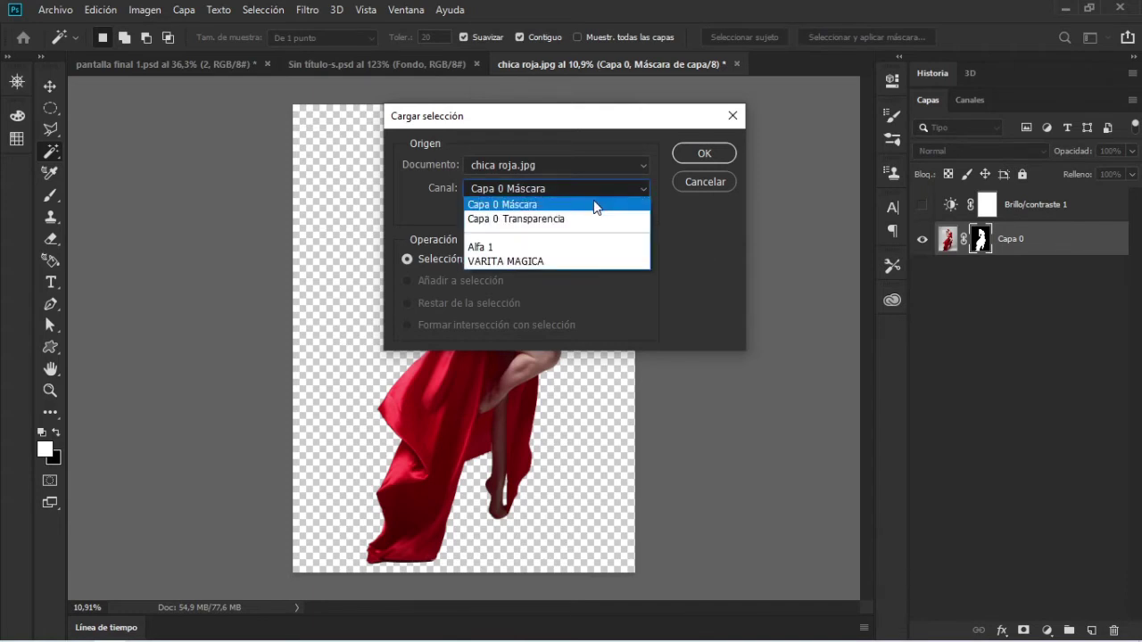
{"action": "left_click", "coordinate": [550, 261]}
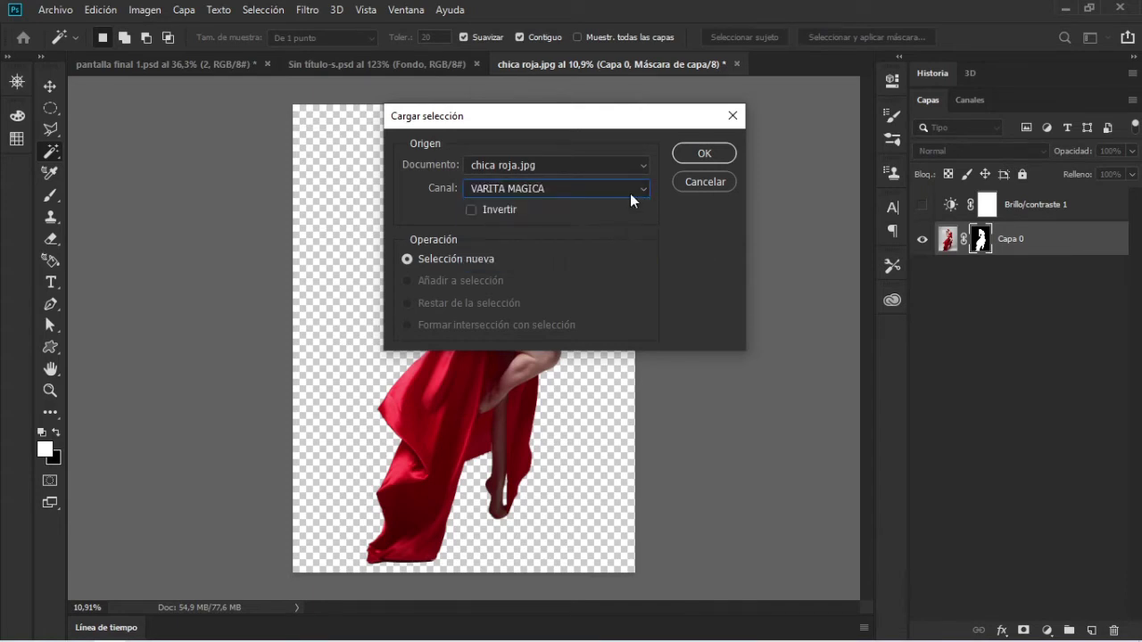
{"action": "left_click", "coordinate": [685, 153]}
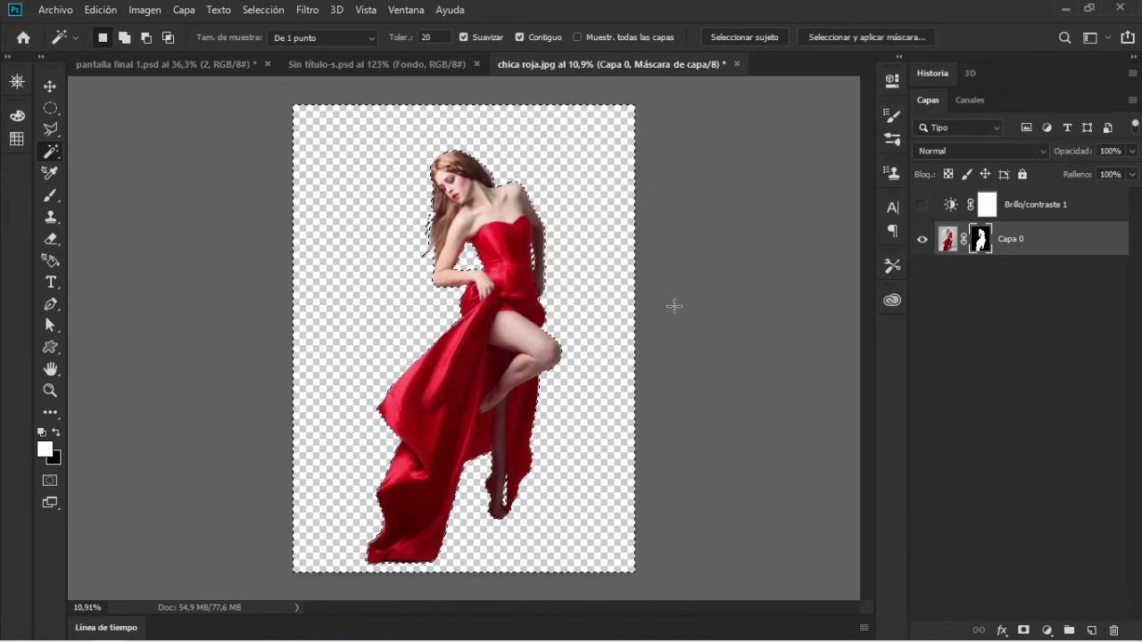
{"action": "left_click", "coordinate": [282, 10]}
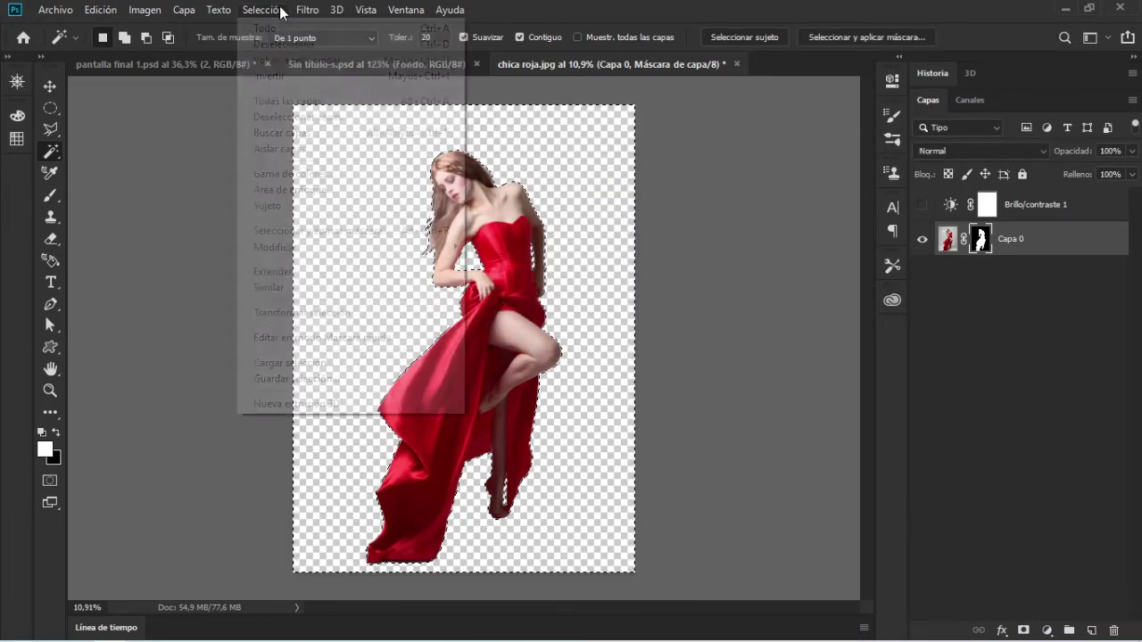
{"action": "left_click", "coordinate": [287, 44]}
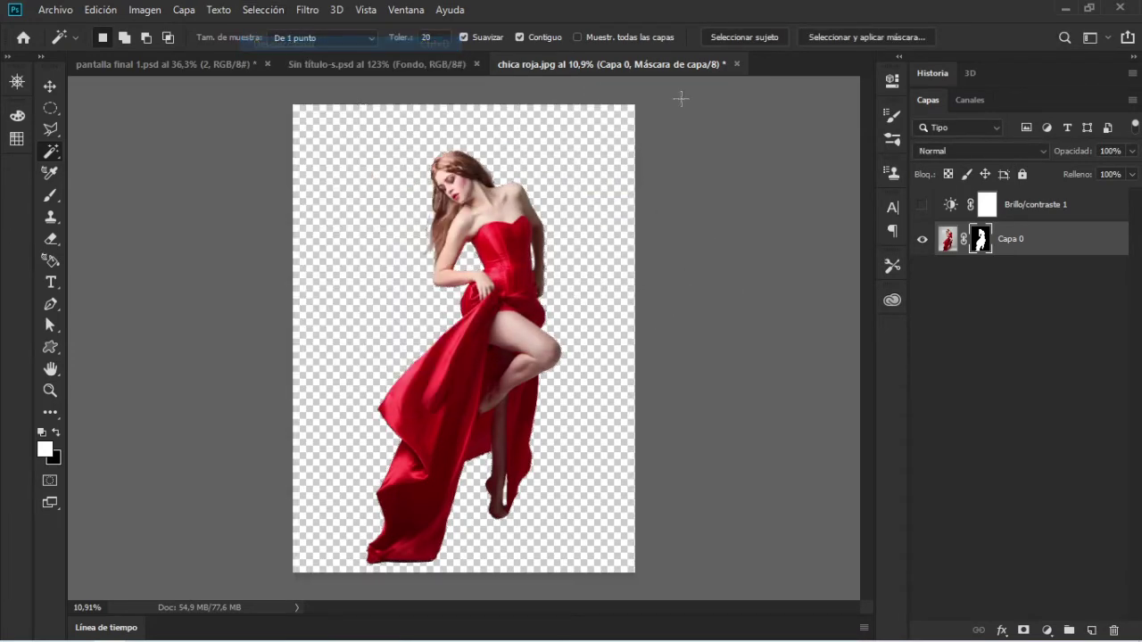
- Load the VARITA MAGICA channel as a selection and target the RGB composite
{"action": "left_click", "coordinate": [966, 100]}
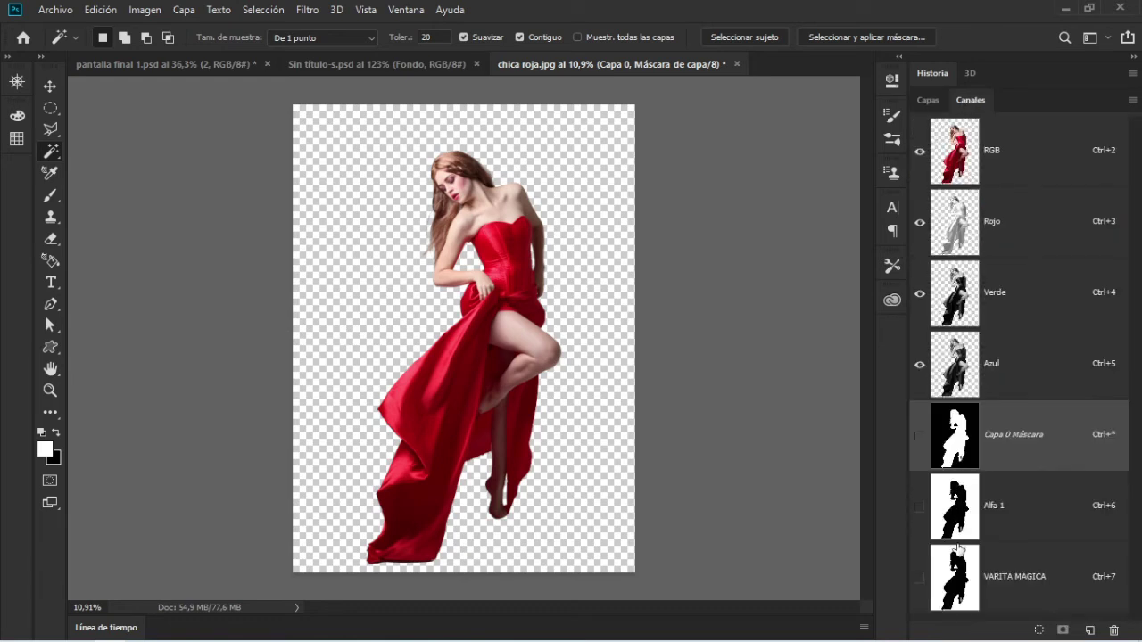
{"action": "left_click", "coordinate": [967, 579], "text": "ctrl"}
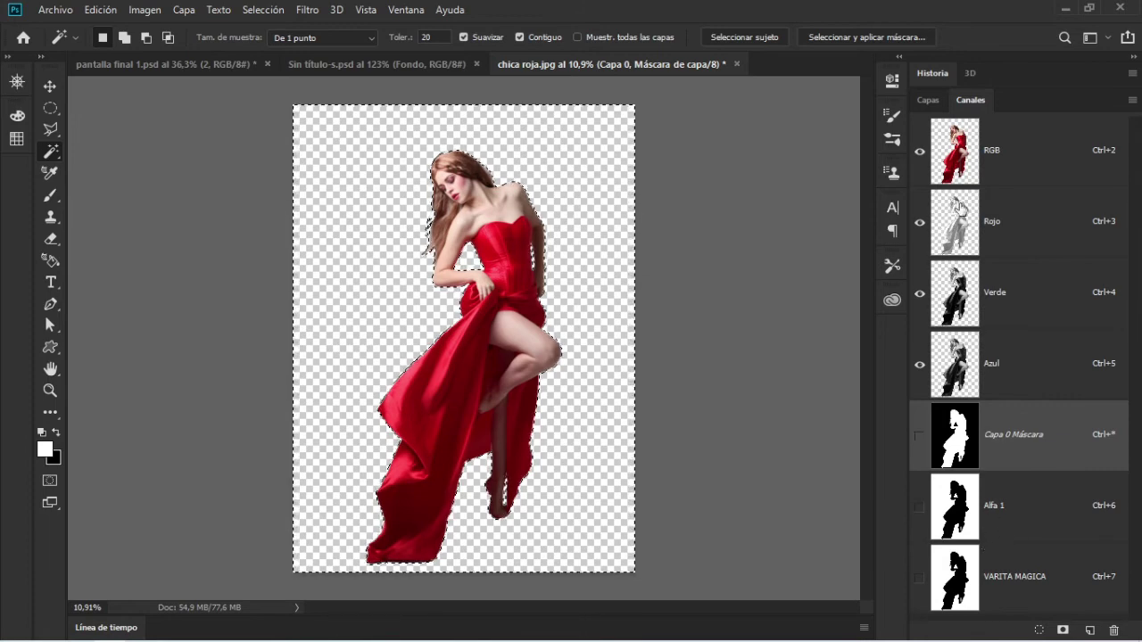
{"action": "left_click", "coordinate": [992, 158]}
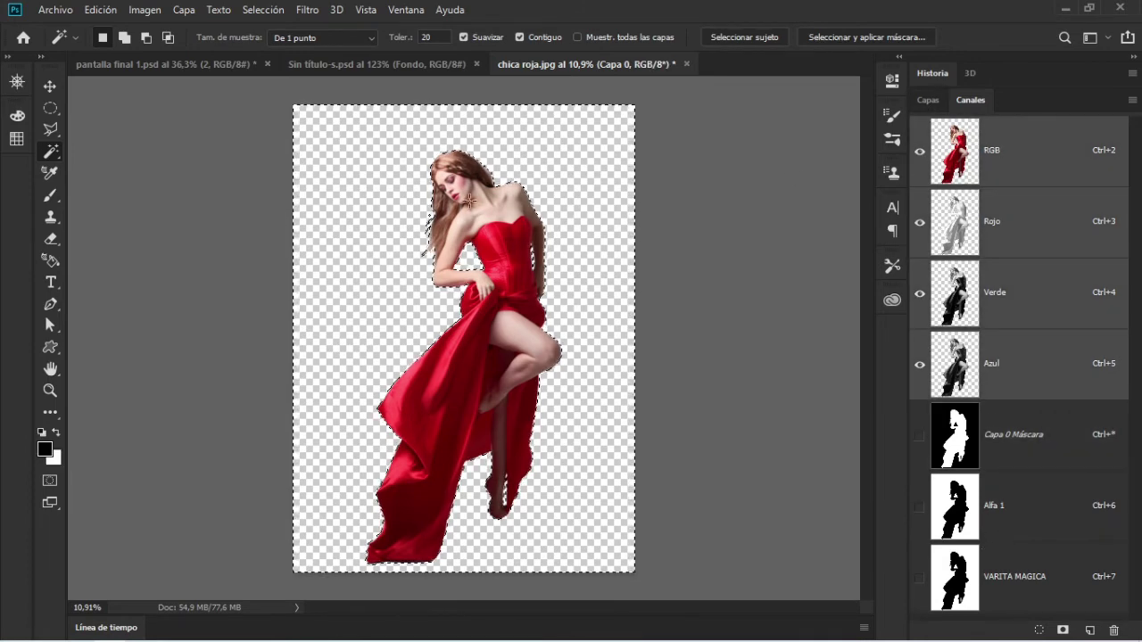
- Browse the Capa 0 Máscara, Alfa 1 and VARITA MAGICA channels, then return to RGB
{"action": "left_click", "coordinate": [1031, 443]}
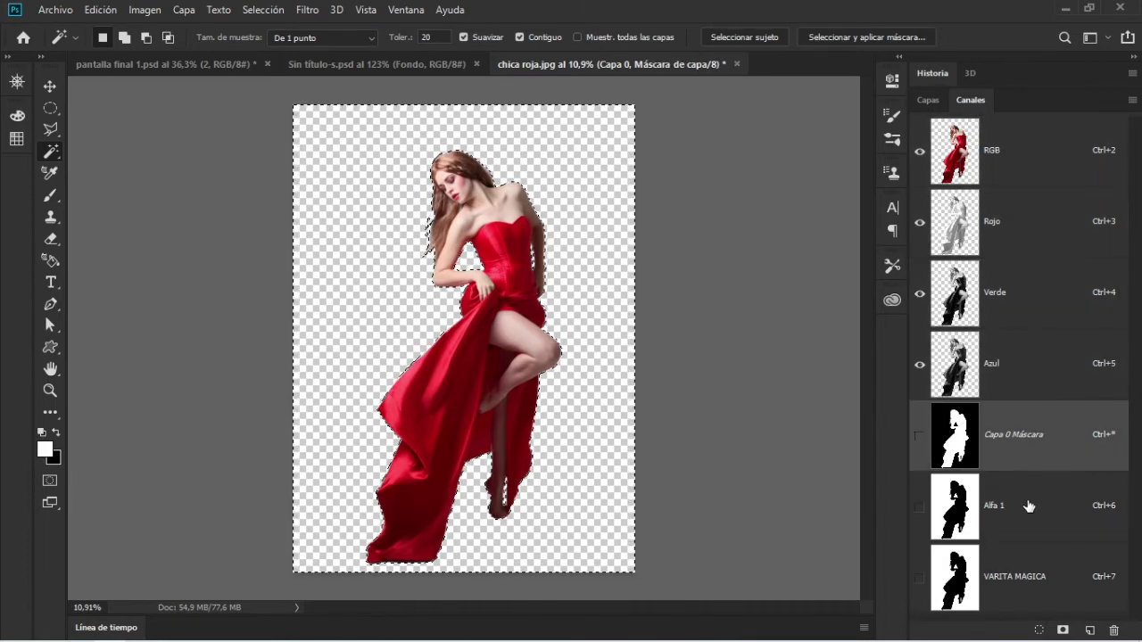
{"action": "left_click", "coordinate": [1030, 508]}
{"action": "left_click", "coordinate": [1028, 574]}
{"action": "left_click", "coordinate": [1024, 466]}
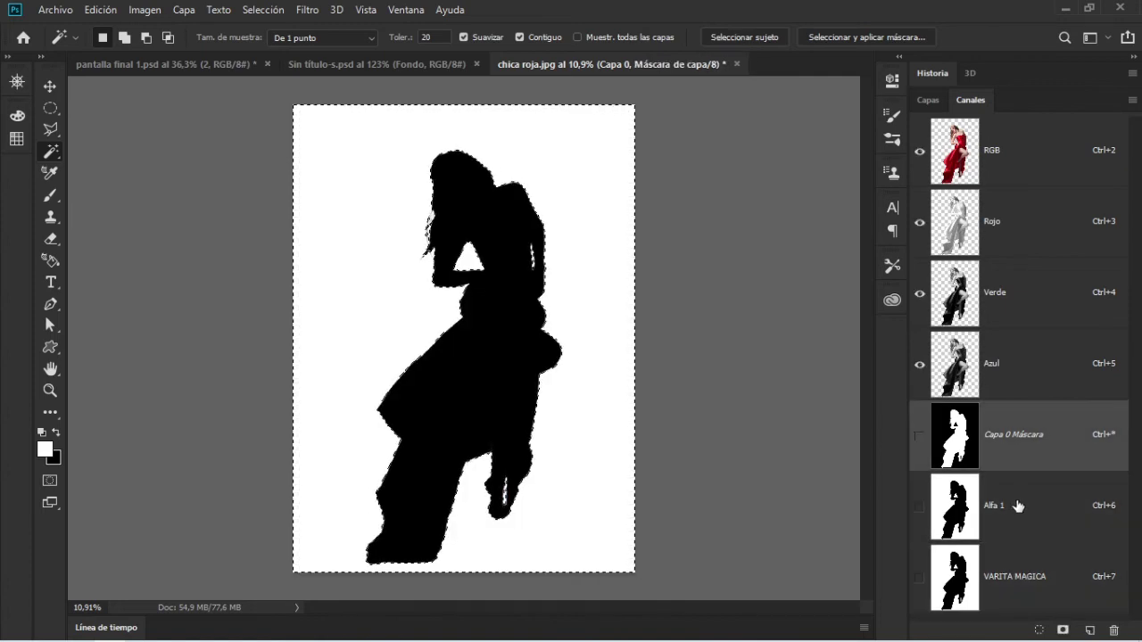
{"action": "left_click", "coordinate": [1020, 504]}
{"action": "left_click", "coordinate": [1022, 569]}
{"action": "left_click", "coordinate": [1020, 438]}
{"action": "left_click", "coordinate": [1025, 514]}
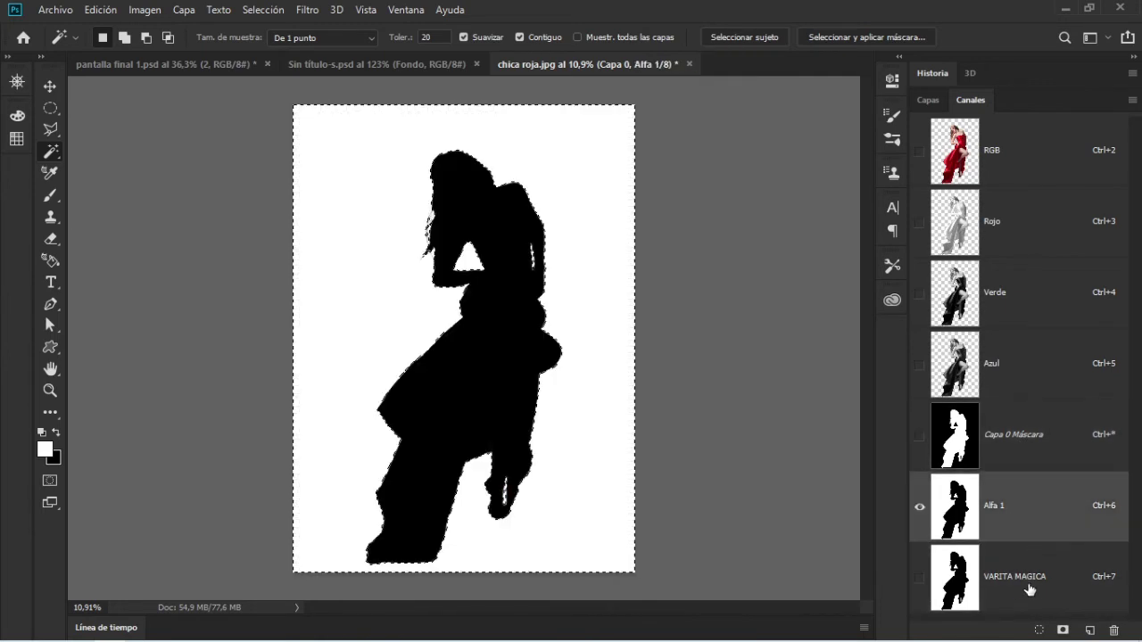
{"action": "left_click", "coordinate": [1017, 576]}
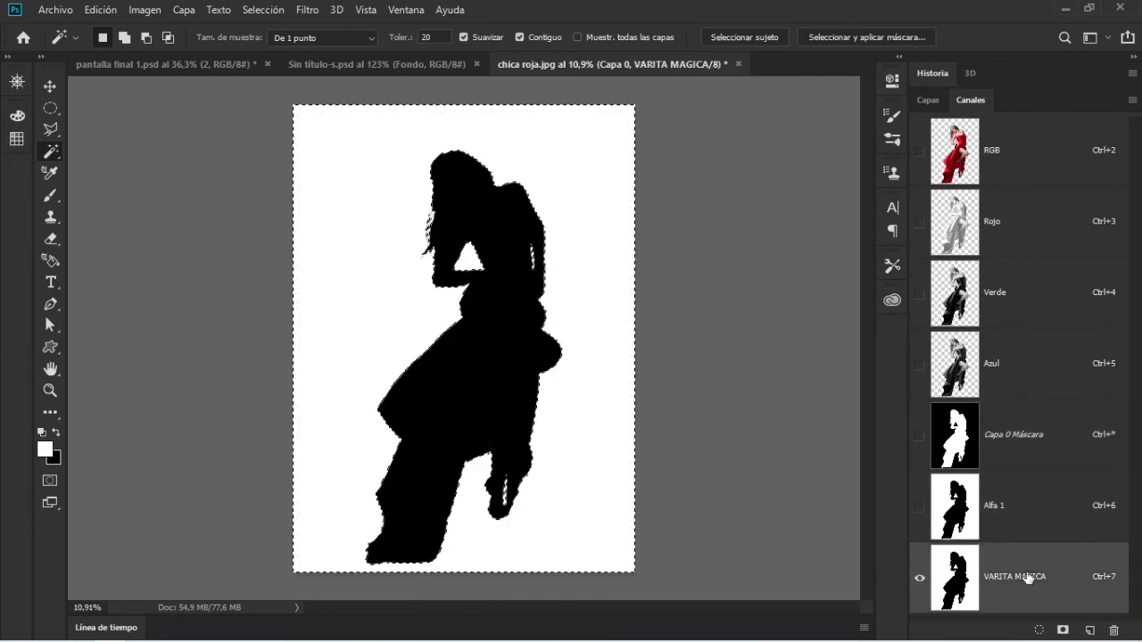
{"action": "left_click", "coordinate": [1020, 161]}
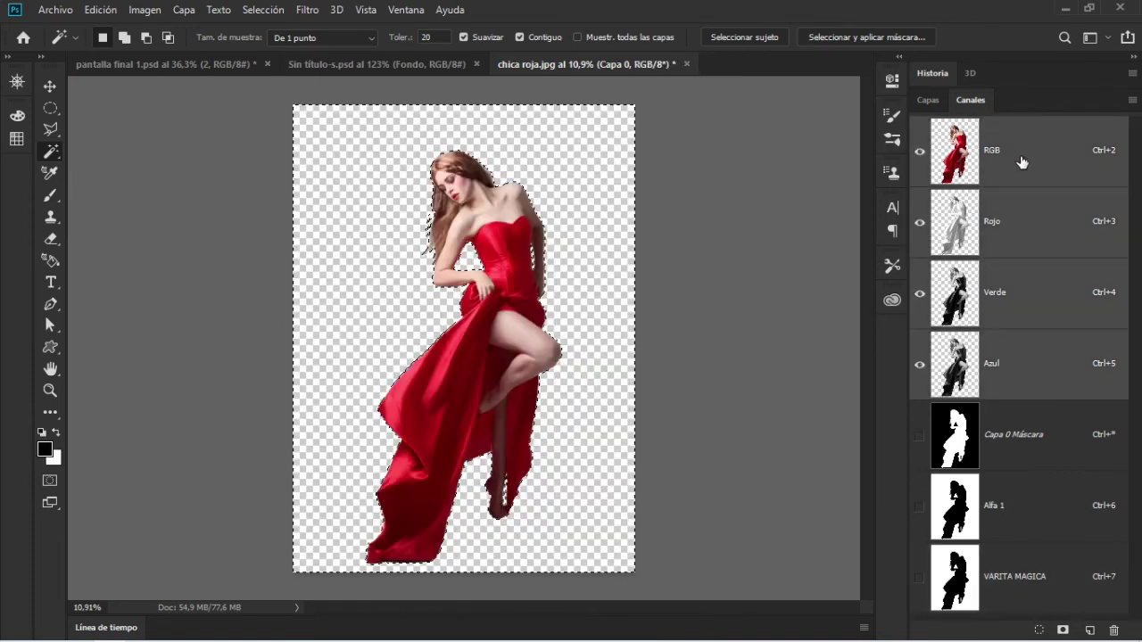
- Clear the current selection and load the woman's outline from Capa 0's layer mask
{"action": "left_click", "coordinate": [928, 100]}
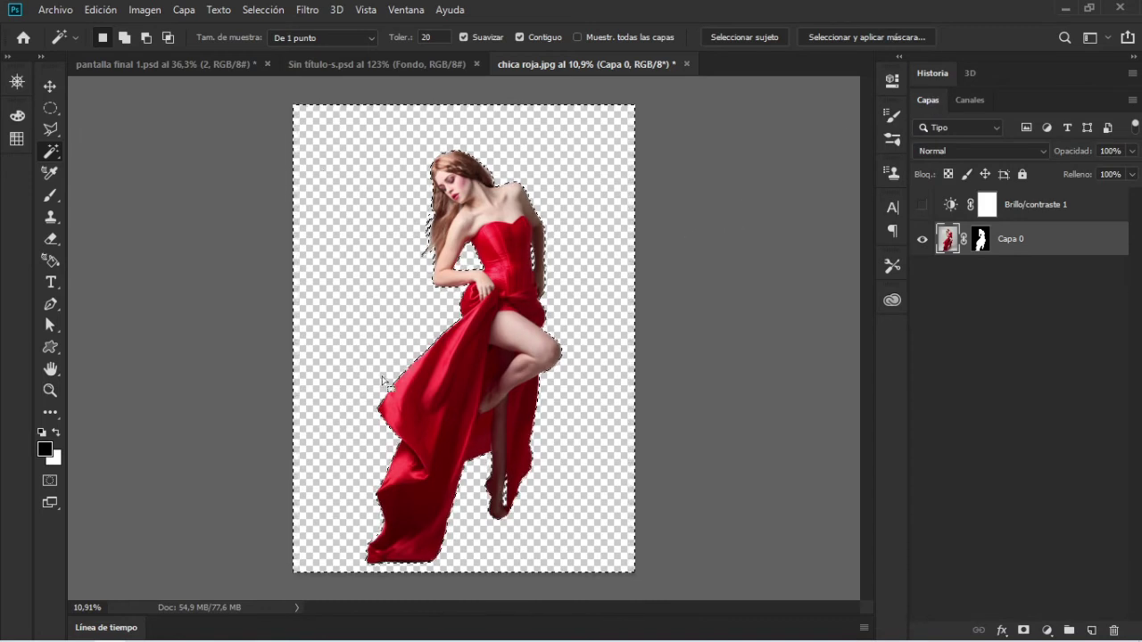
{"action": "key", "text": "ctrl+d"}
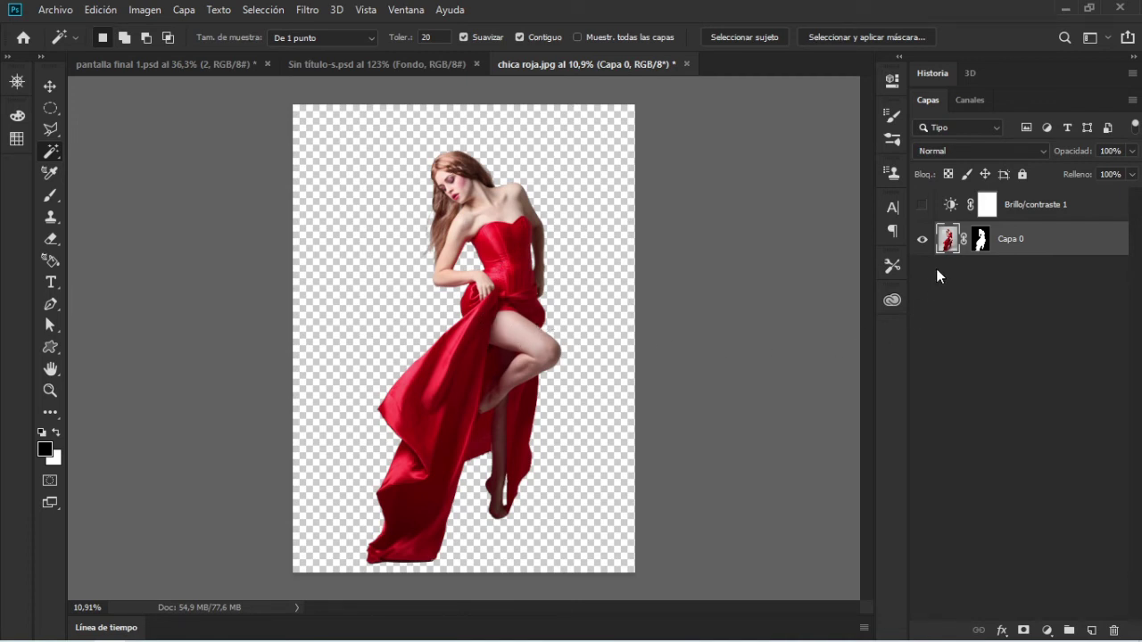
{"action": "left_click", "coordinate": [980, 242], "text": "ctrl"}
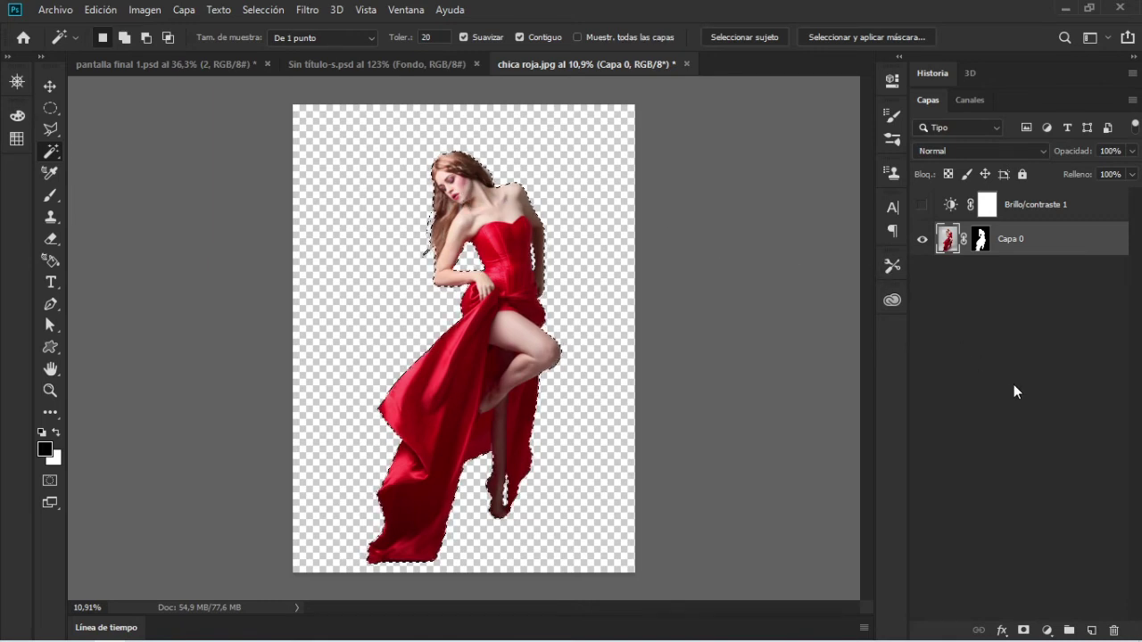
- Copy the selected woman to a new Capa 1 layer, hide Capa 0, and zoom in
{"action": "key", "text": "ctrl+j"}
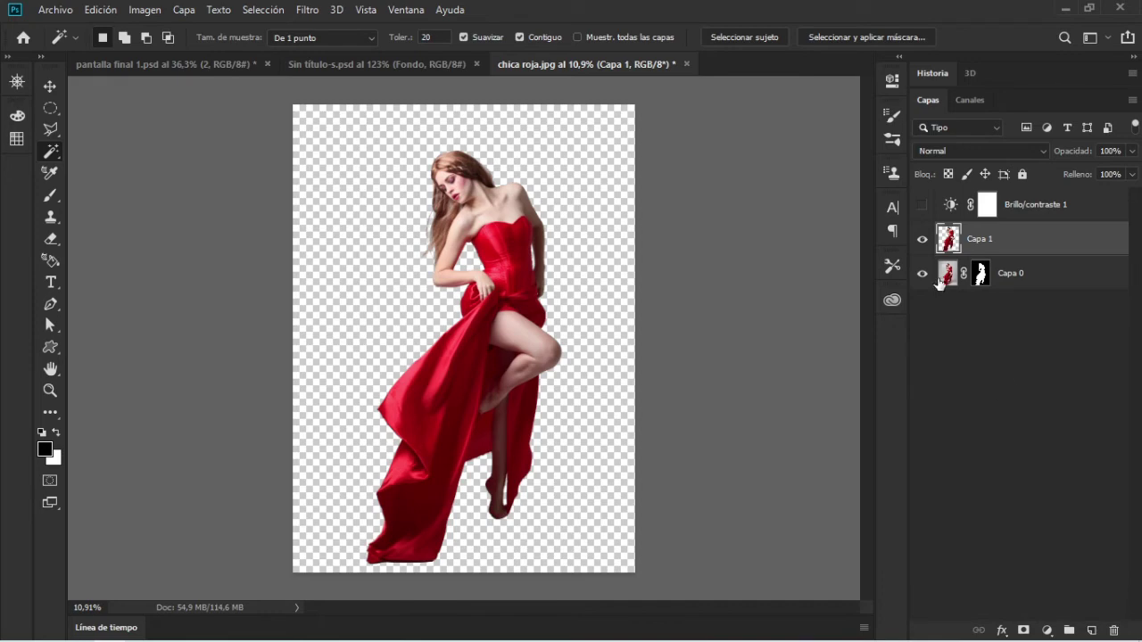
{"action": "left_click", "coordinate": [928, 273]}
{"action": "key", "text": "z"}
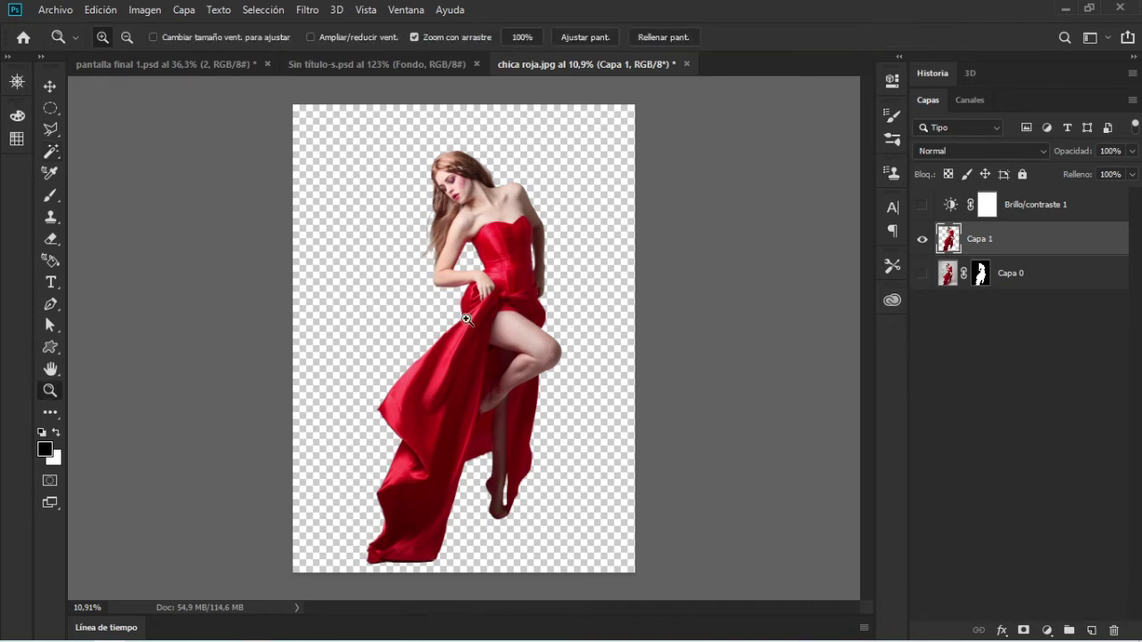
{"action": "mouse_move", "coordinate": [487, 286]}
{"action": "left_mouse_down"}
{"action": "mouse_move", "coordinate": [554, 268]}
{"action": "mouse_move", "coordinate": [518, 314]}
{"action": "left_mouse_up"}
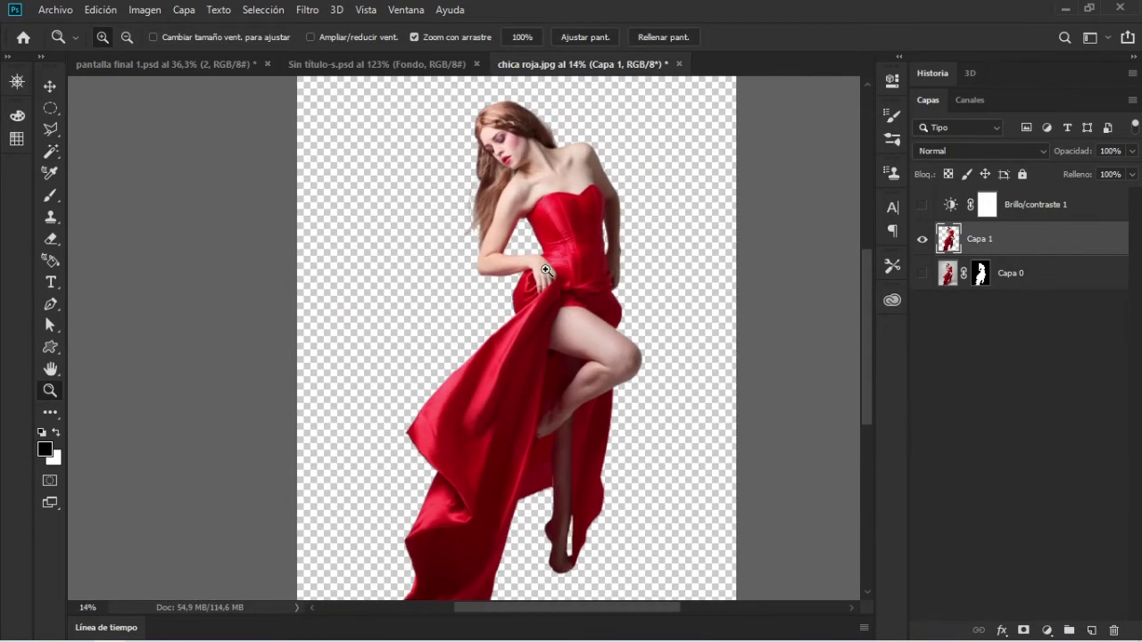
- Disable Capa 0's layer mask and leave only Capa 1 visible
{"action": "left_click", "coordinate": [920, 243]}
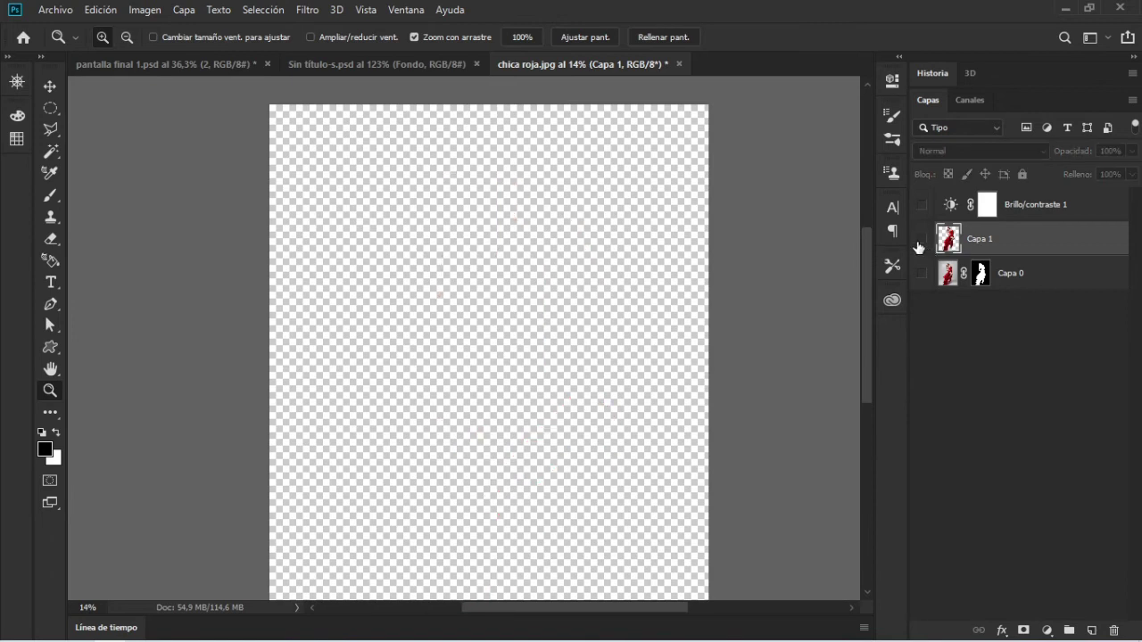
{"action": "left_click", "coordinate": [920, 242]}
{"action": "left_click", "coordinate": [922, 242]}
{"action": "left_click", "coordinate": [922, 275]}
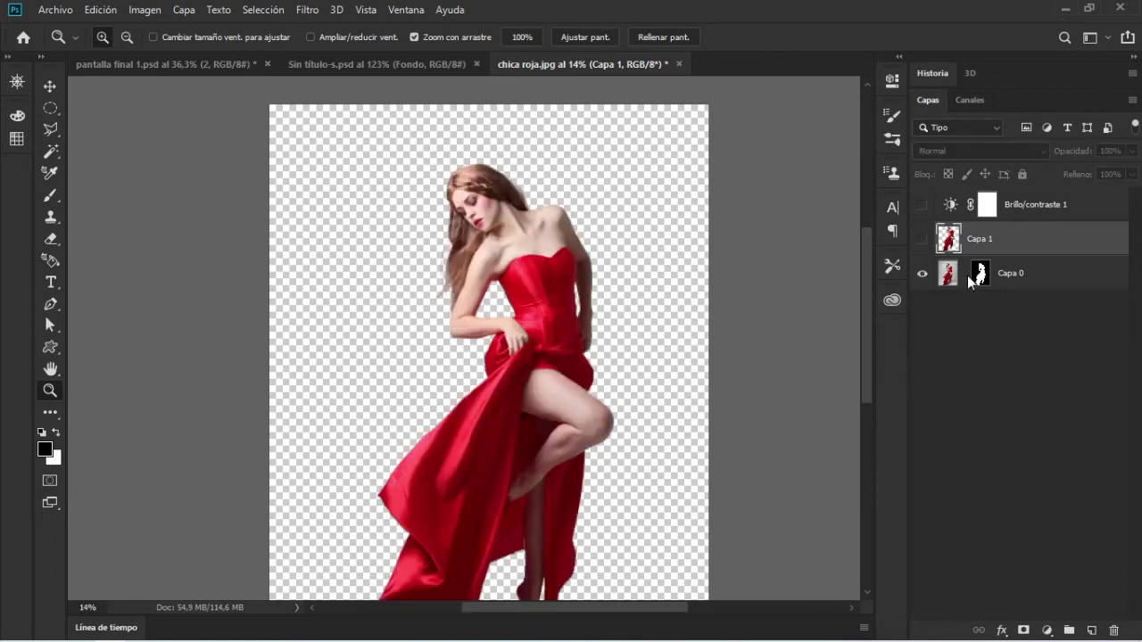
{"action": "left_click", "coordinate": [980, 275], "text": "shift"}
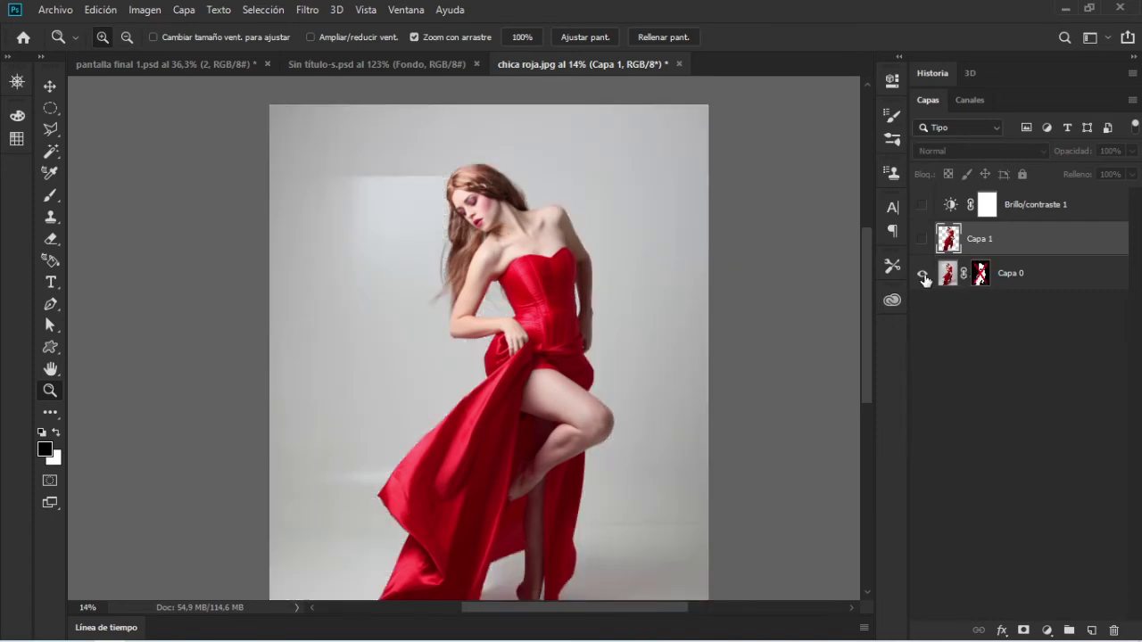
{"action": "left_click", "coordinate": [923, 275]}
{"action": "left_click", "coordinate": [922, 239]}
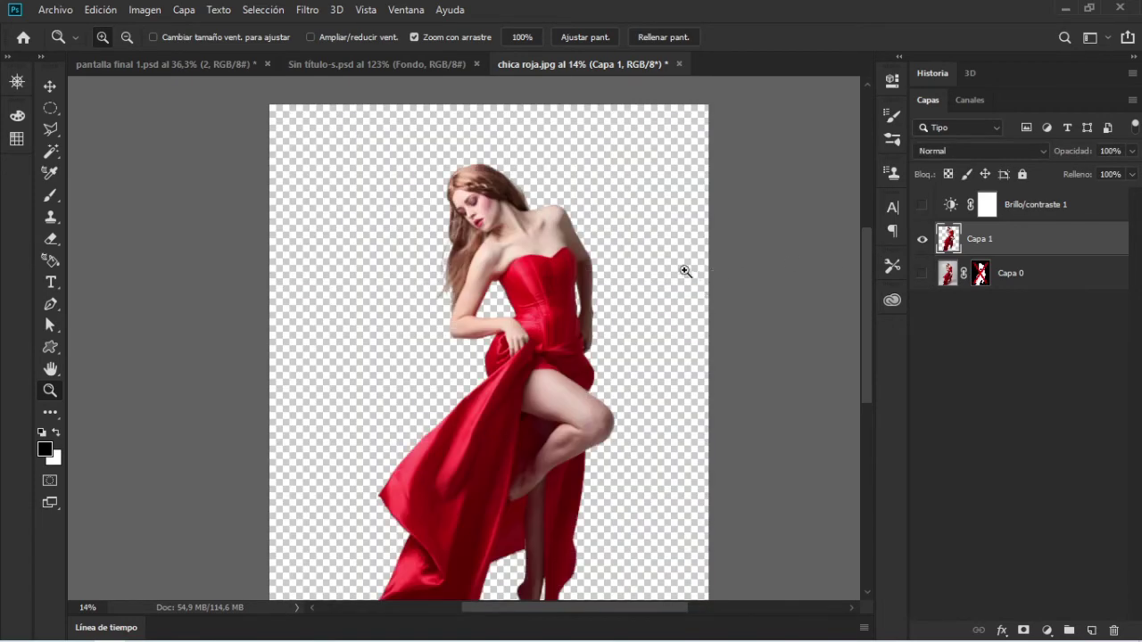
- Load the woman as a selection from Capa 1's pixels and inspect it zoomed in
{"action": "left_click_drag", "start_coordinate": [619, 307], "coordinate": [650, 309]}
{"action": "left_click_drag", "start_coordinate": [612, 322], "coordinate": [558, 381]}
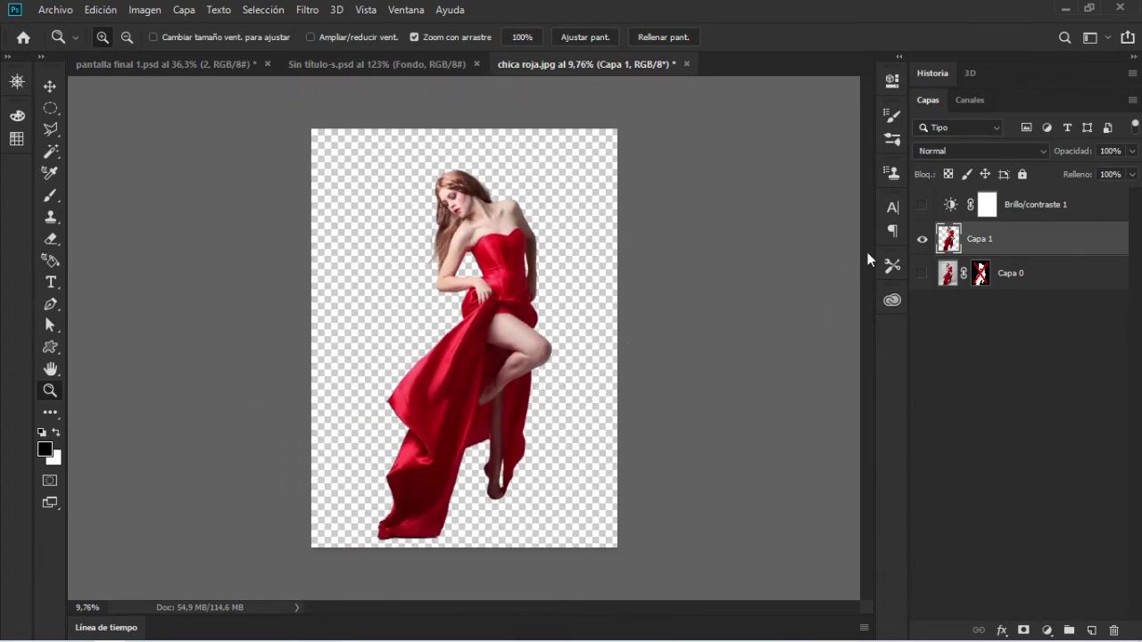
{"action": "left_click", "coordinate": [949, 239], "text": "ctrl"}
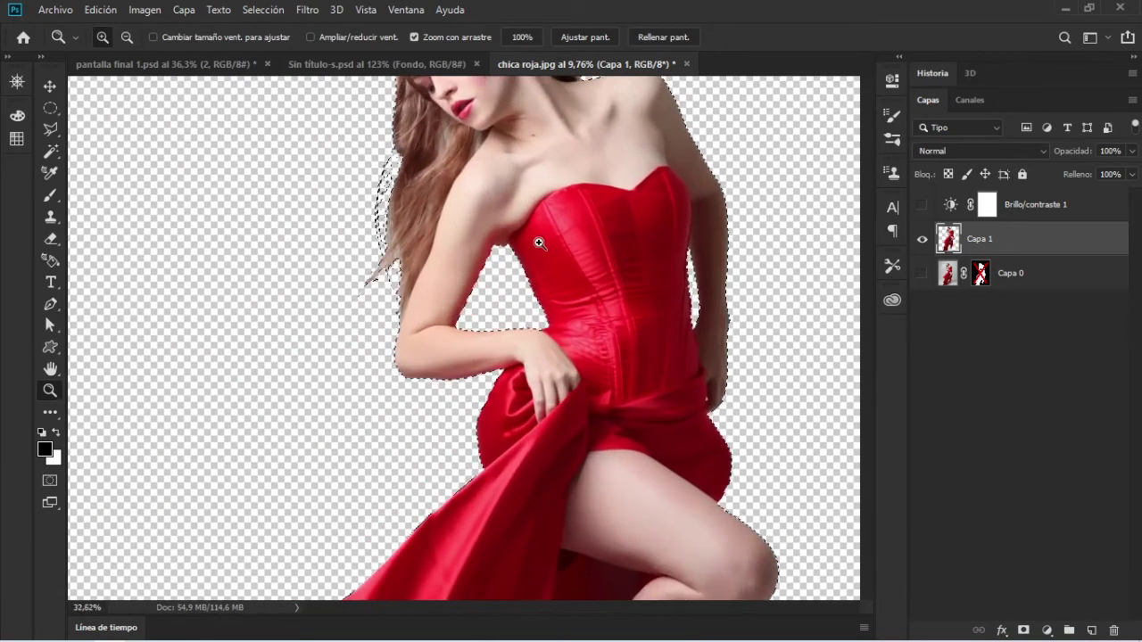
{"action": "left_click_drag", "start_coordinate": [454, 257], "coordinate": [566, 250]}
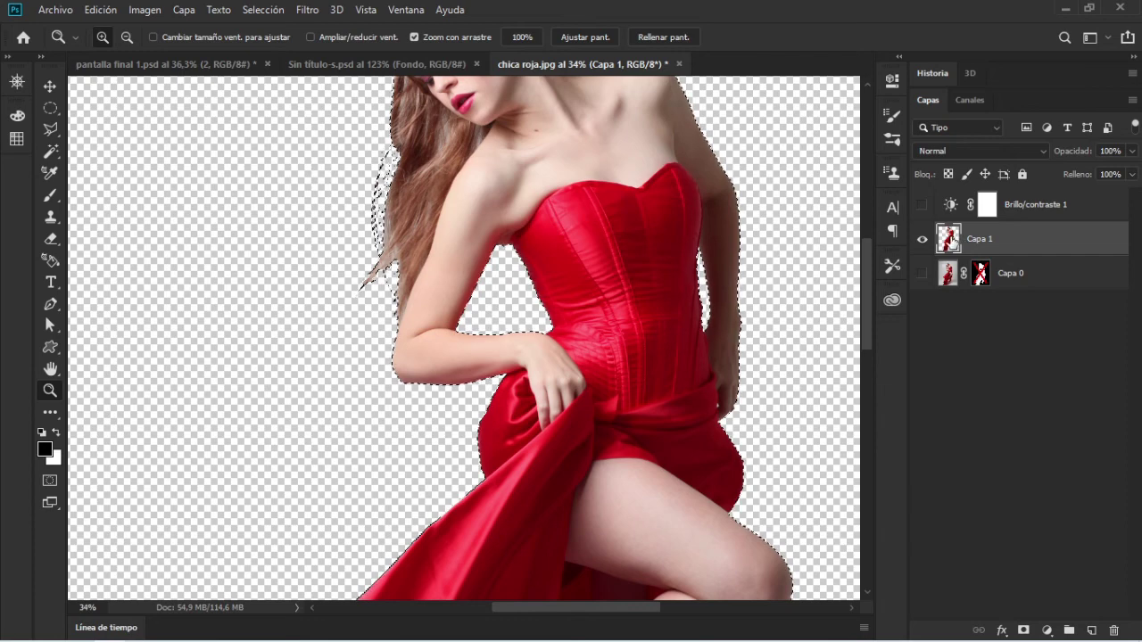
{"action": "left_click_drag", "start_coordinate": [770, 255], "coordinate": [711, 265]}
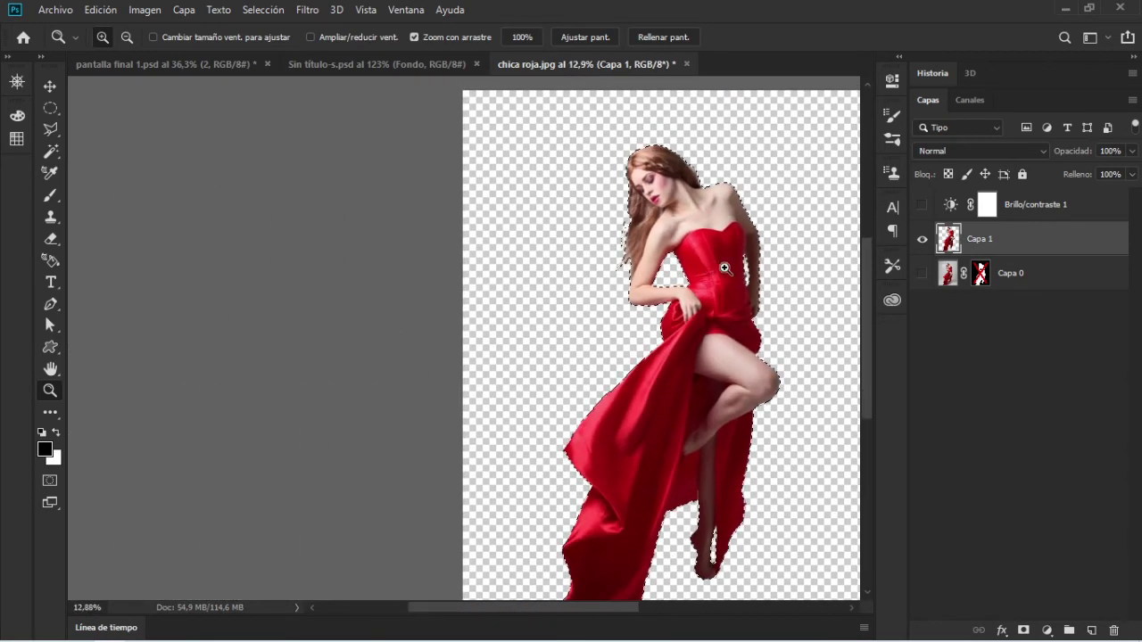
{"action": "left_click_drag", "start_coordinate": [763, 335], "coordinate": [548, 319]}
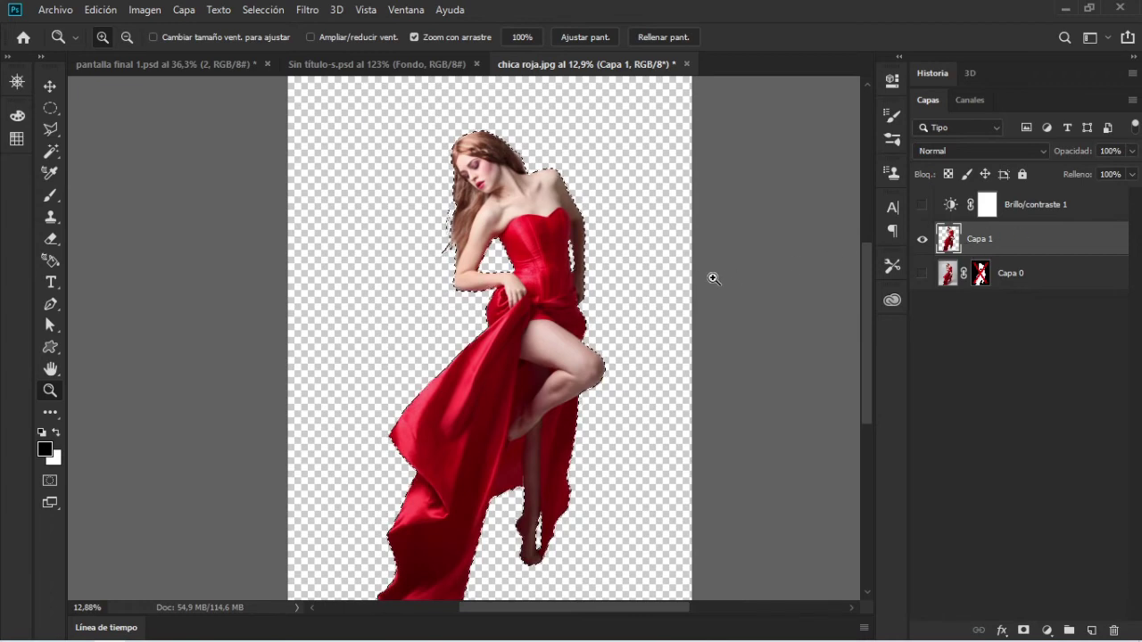
- Check the selection in Quick Mask mode, then switch to Sin título-s.psd
{"action": "key", "text": "q"}
{"action": "key", "text": "x"}
{"action": "key", "text": "q"}
{"action": "key", "text": "q"}
{"action": "key", "text": "q"}
{"action": "key", "text": "q"}
{"action": "key", "text": "q"}
{"action": "key", "text": "q"}
{"action": "key", "text": "x"}
{"action": "scroll", "coordinate": [620, 310], "scroll_direction": "down", "scroll_amount": 2}
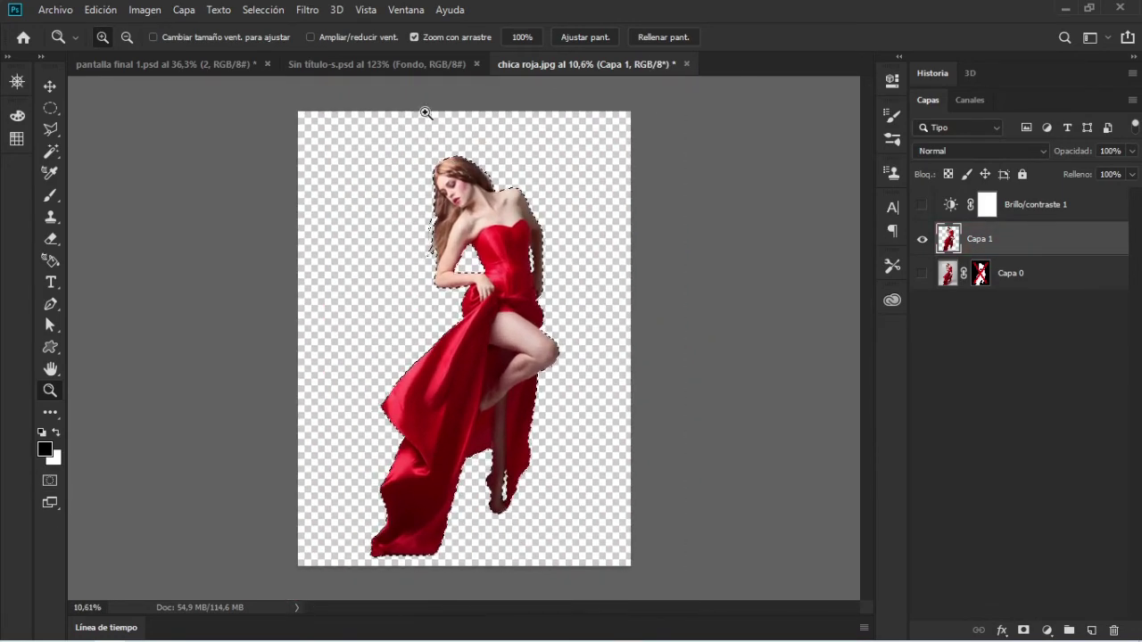
{"action": "left_click", "coordinate": [395, 65]}
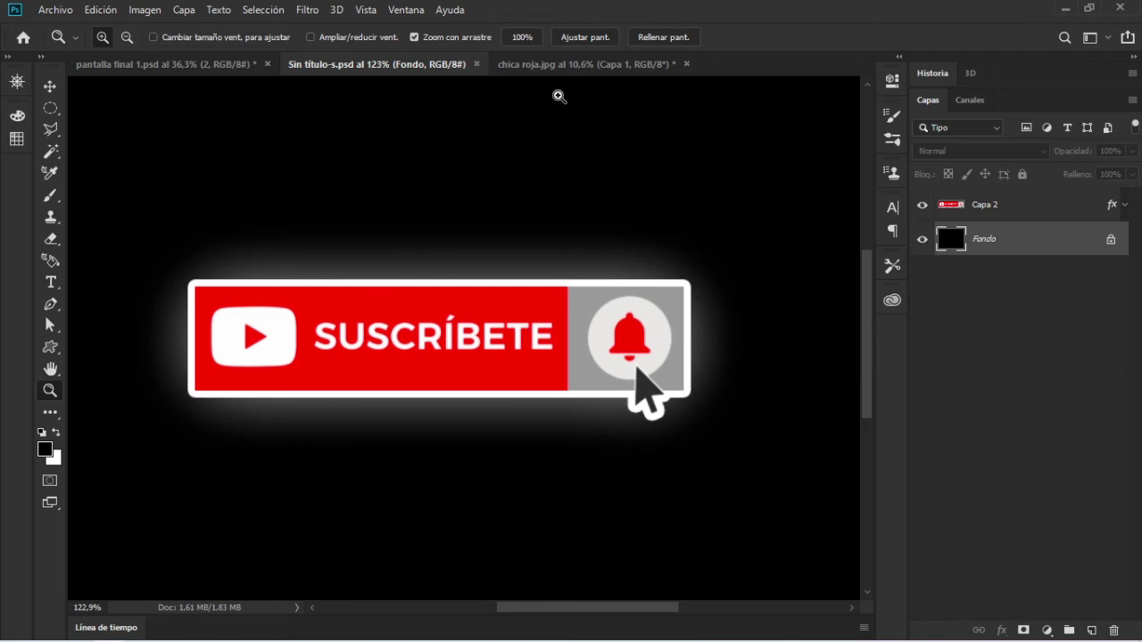
- Return to the chica roja.jpg document and zoom in on the woman
{"action": "left_click", "coordinate": [572, 67]}
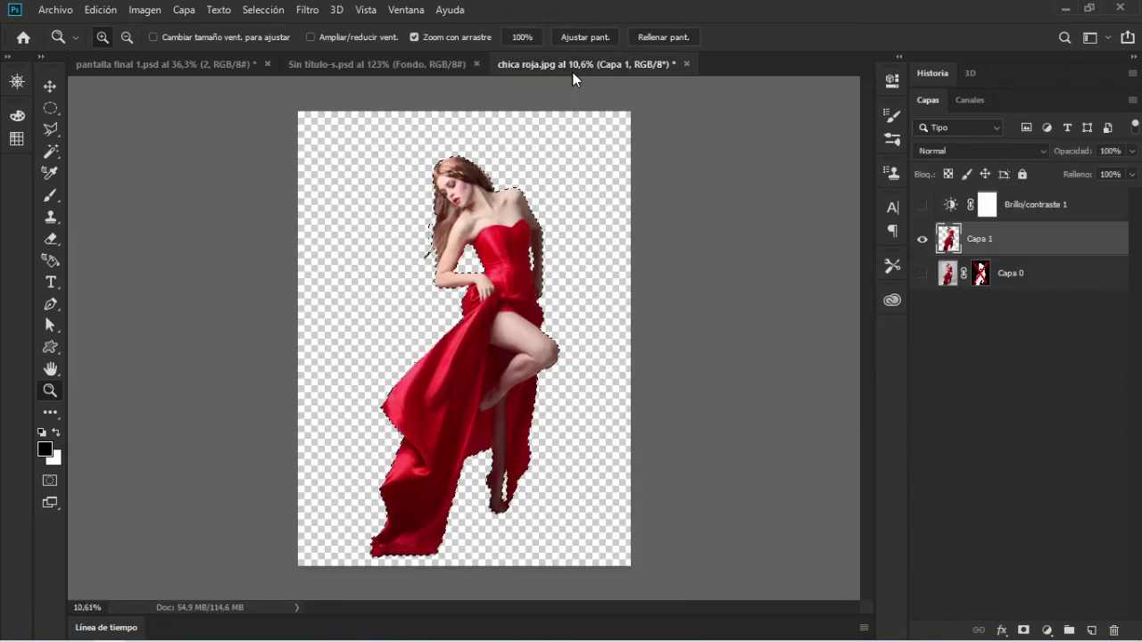
{"action": "left_click", "coordinate": [525, 242]}
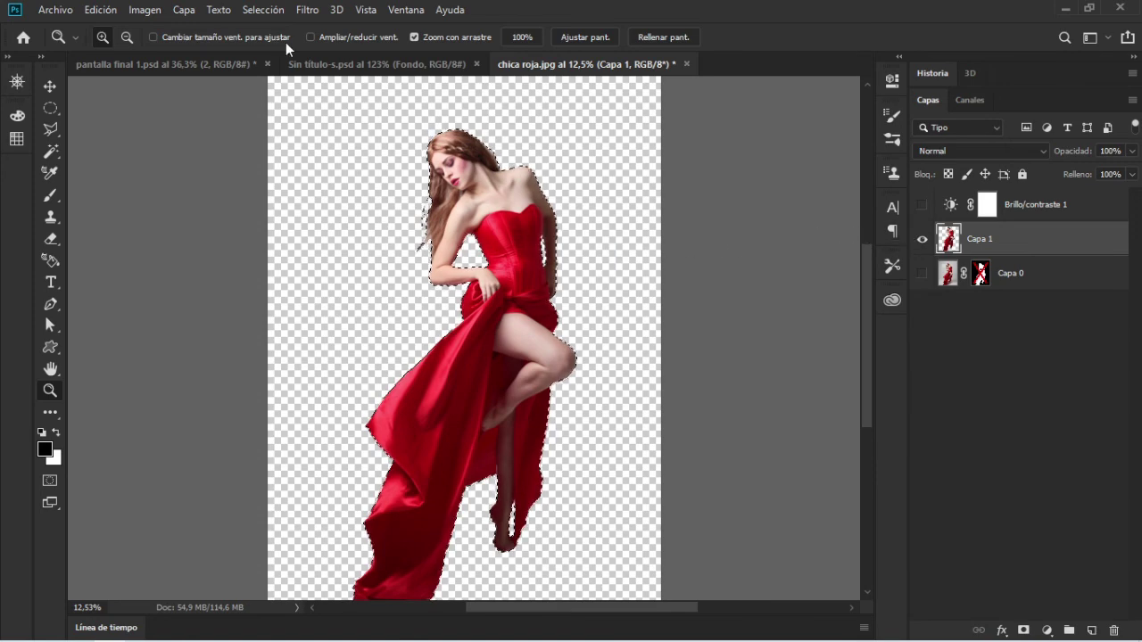
{"action": "left_click", "coordinate": [264, 10]}
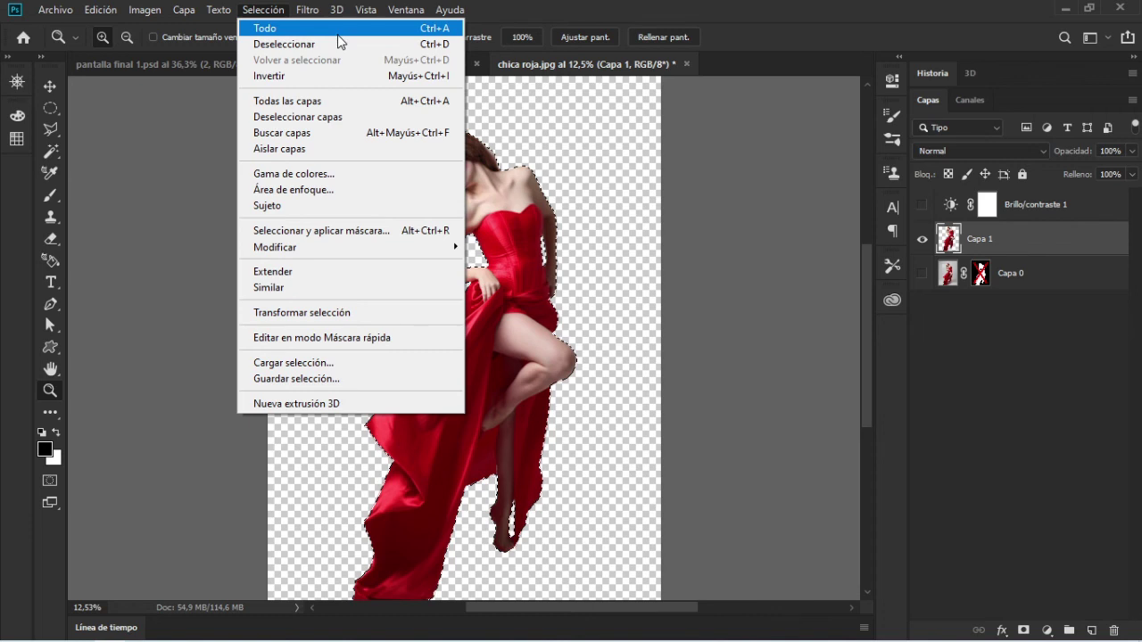
{"action": "left_click", "coordinate": [701, 22]}
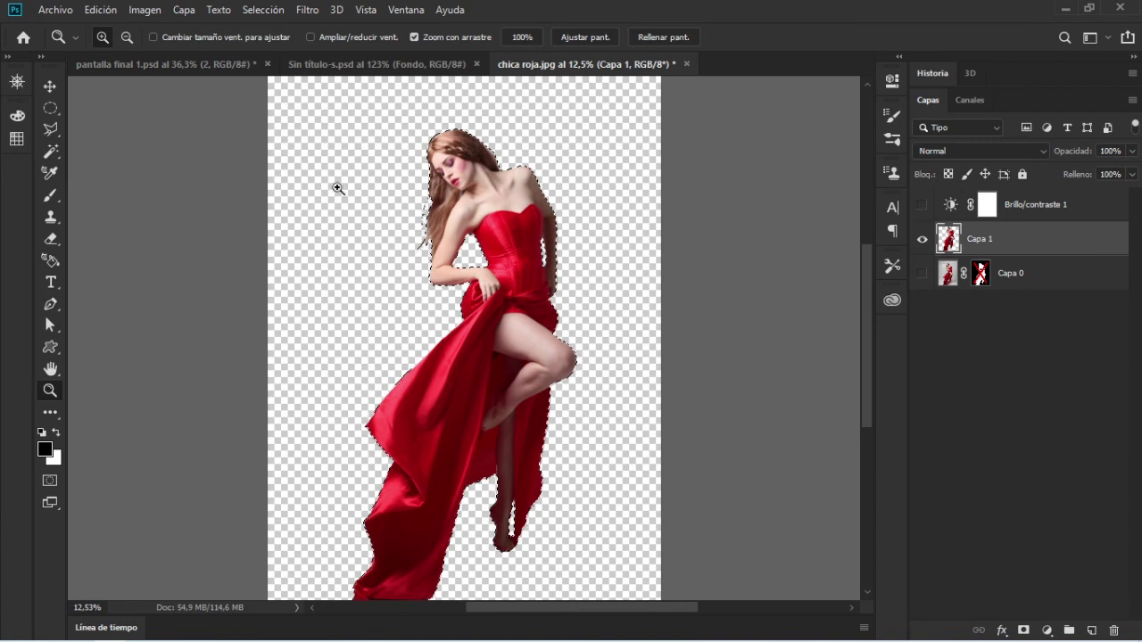
- Deselect, select all, and dismiss the no-pixels-selected warning
{"action": "key", "text": "ctrl+d"}
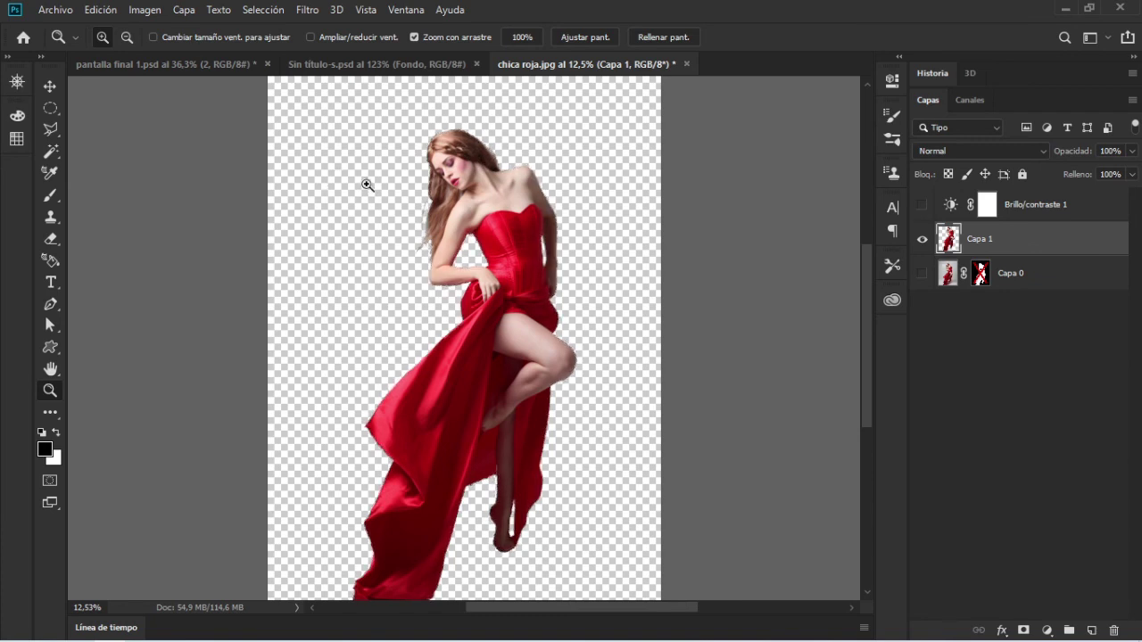
{"action": "key", "text": "ctrl+a"}
{"action": "scroll", "coordinate": [457, 235], "scroll_direction": "down", "scroll_amount": 2}
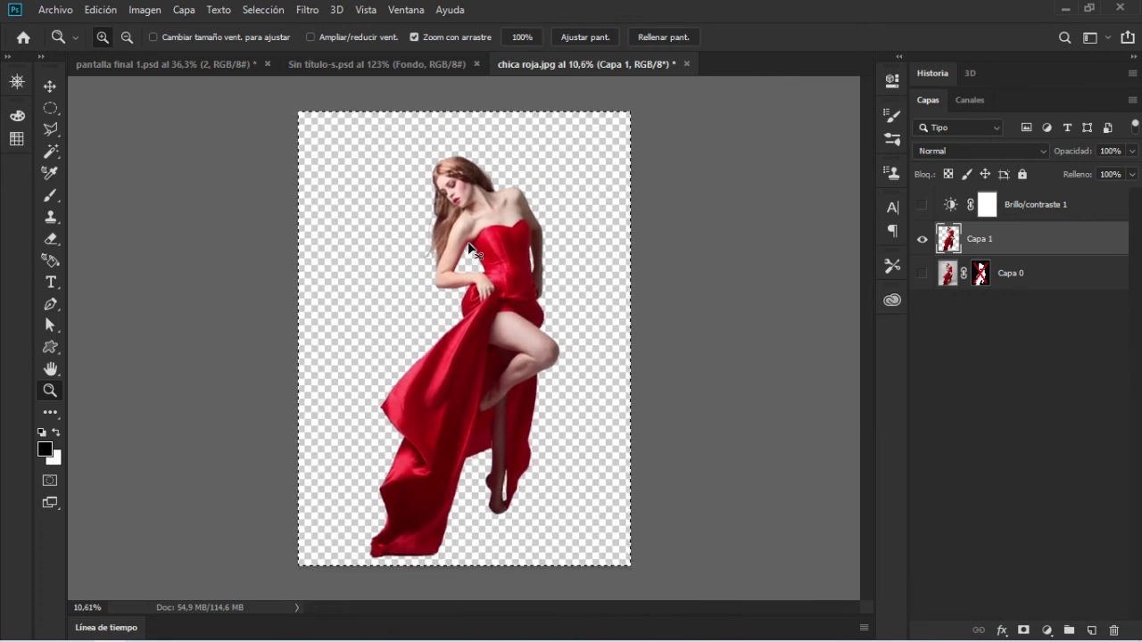
{"action": "left_click", "coordinate": [515, 258]}
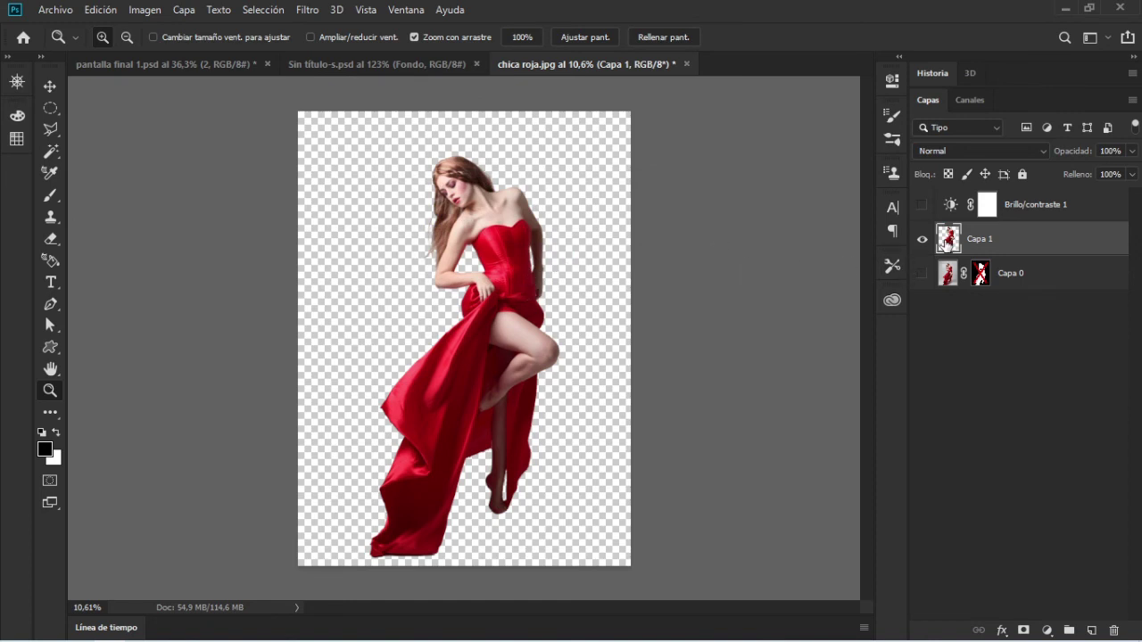
- Load Capa 1's woman as a selection and invert it with Selección > Invertir
{"action": "left_click", "coordinate": [951, 241], "text": "ctrl"}
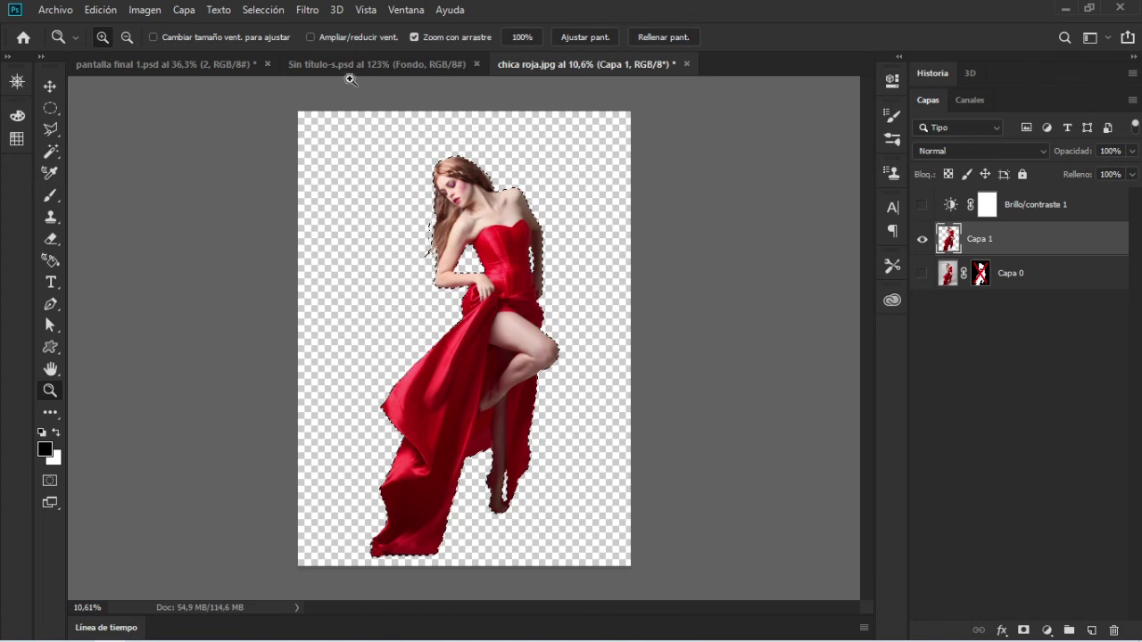
{"action": "left_click", "coordinate": [266, 10]}
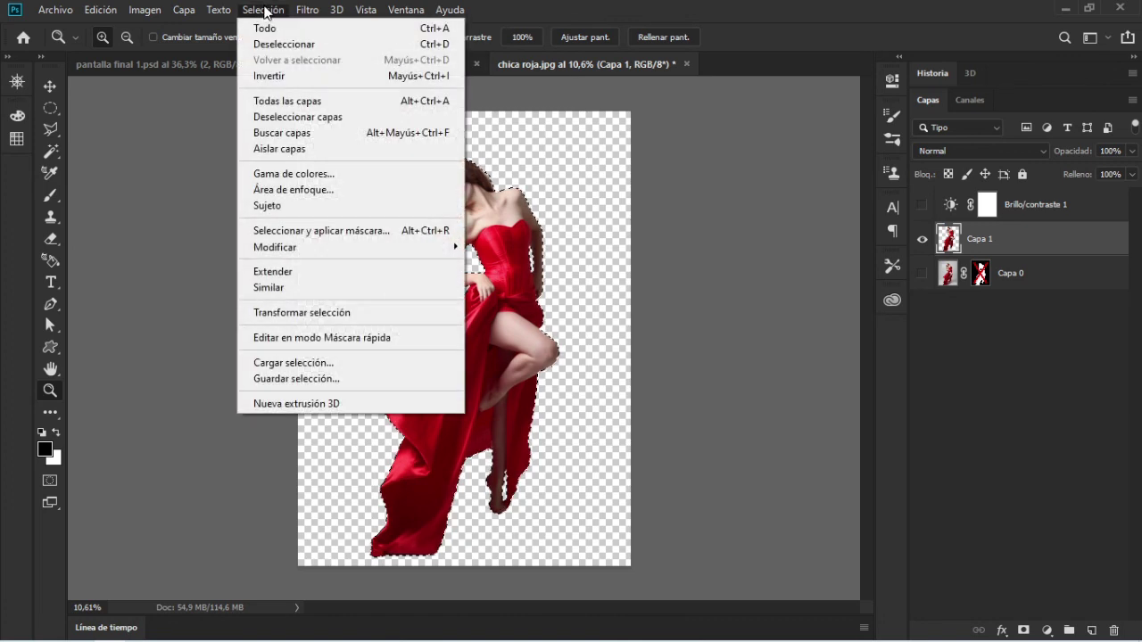
{"action": "left_click", "coordinate": [425, 79]}
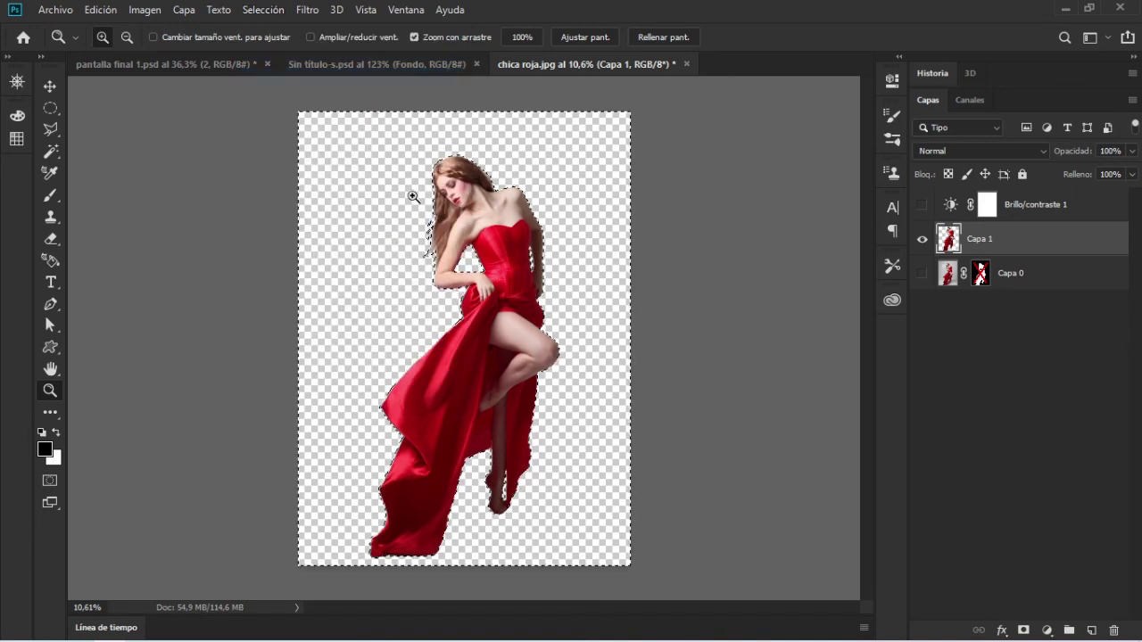